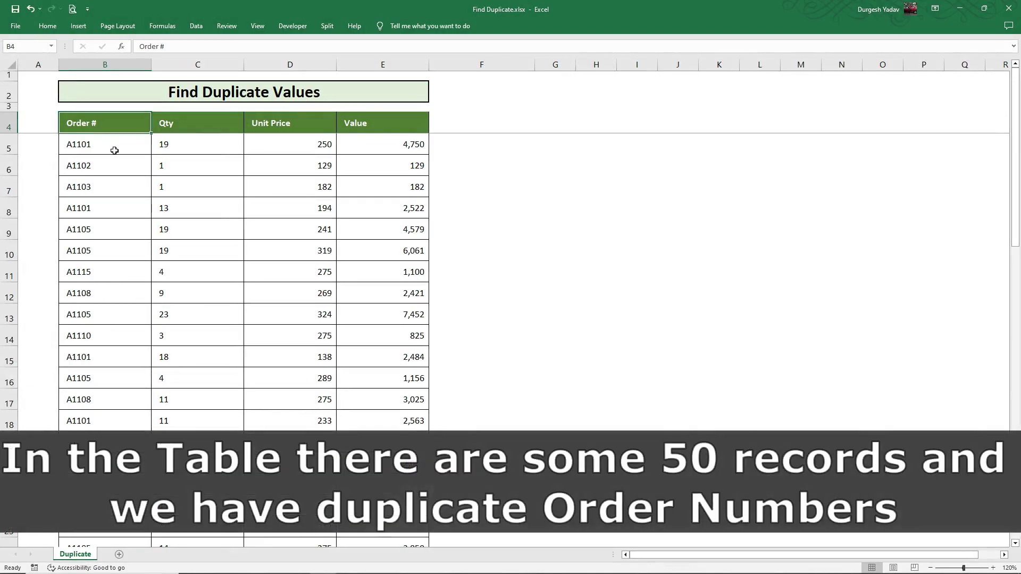
Step: Select the Order # values in column B, then narrow the selection to the first order number
drag(114, 150, 63, 559)
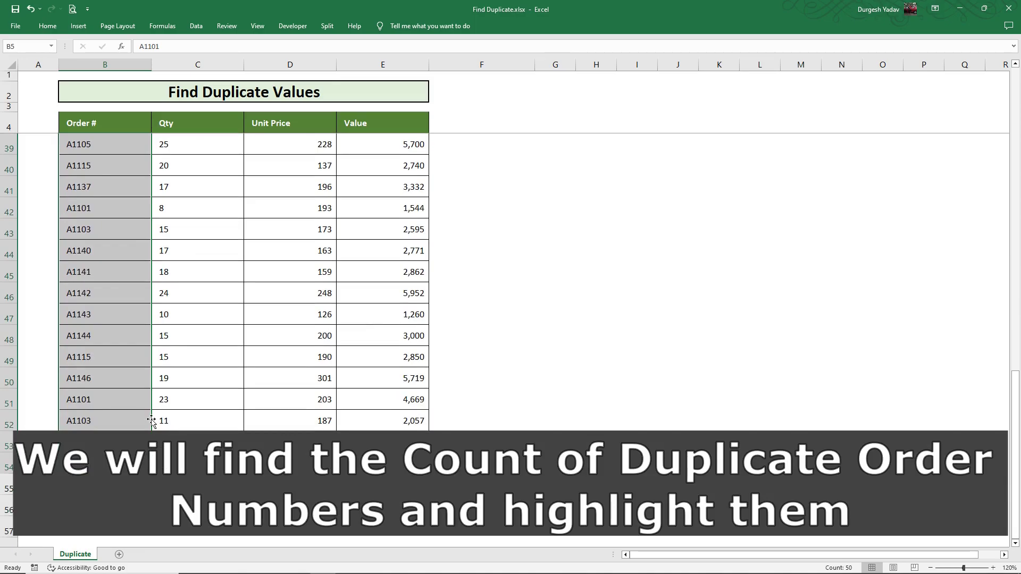
scroll(152, 421, up, 6)
scroll(152, 421, up, 5)
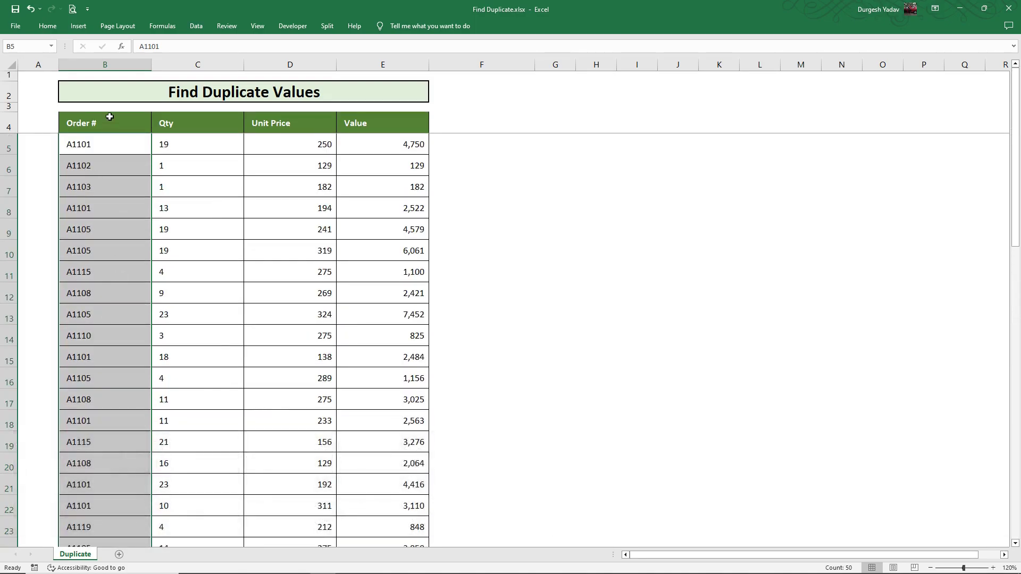
click(106, 145)
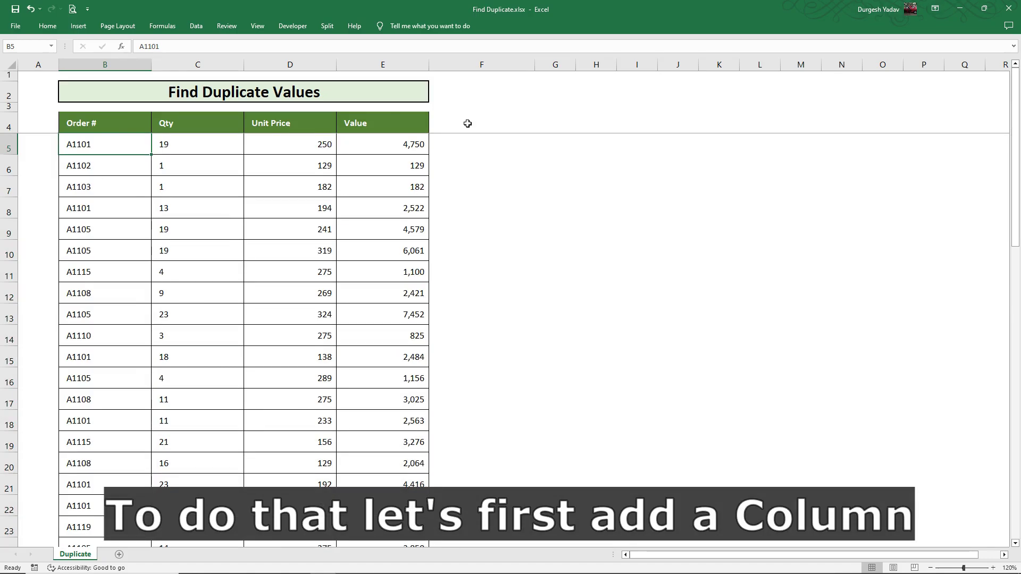
Step: Enter the heading 'Duplicate Count' in F4 beside Value and reselect it
click(467, 123)
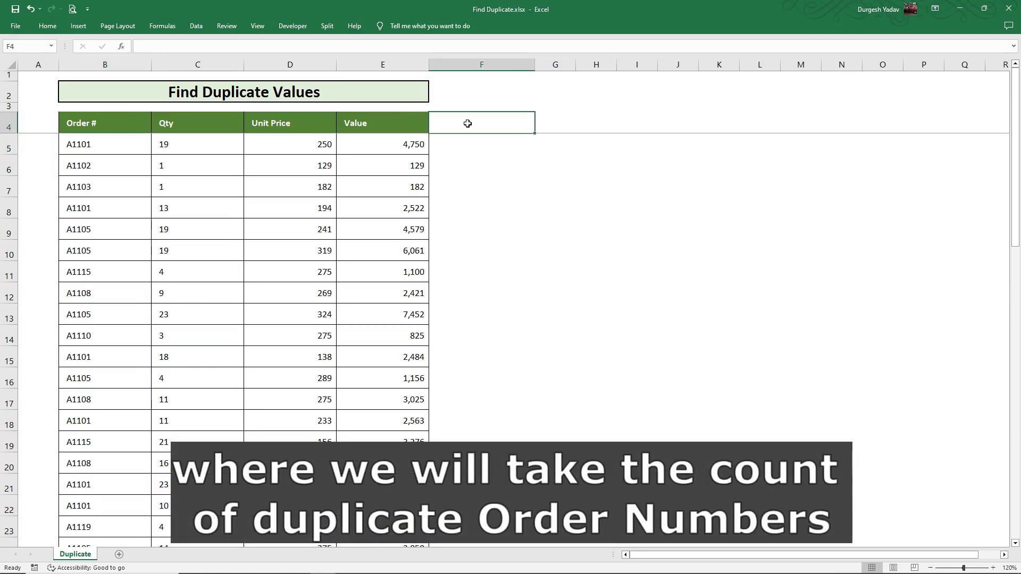
text(D)
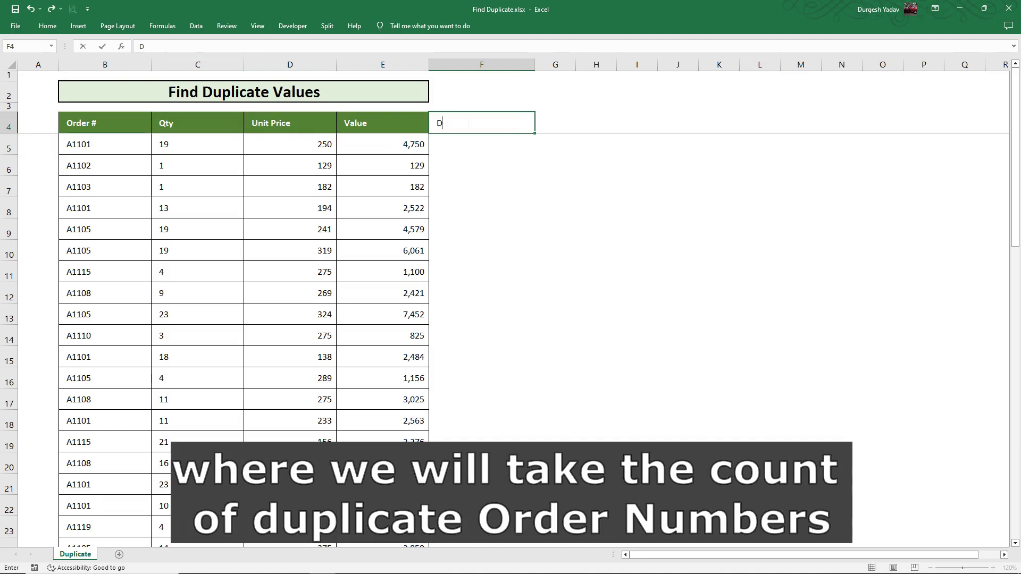
text(upli)
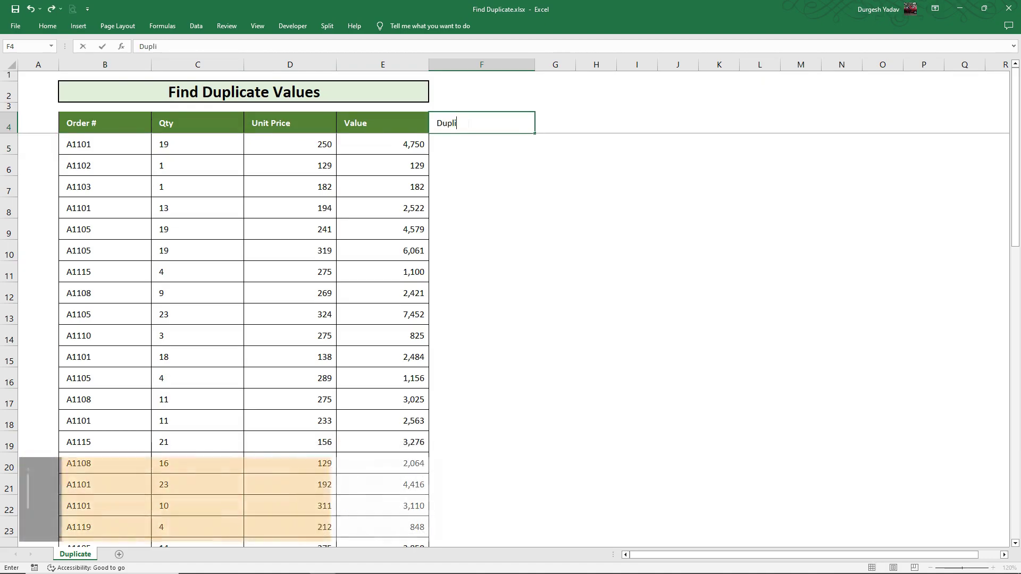
text(cate Count)
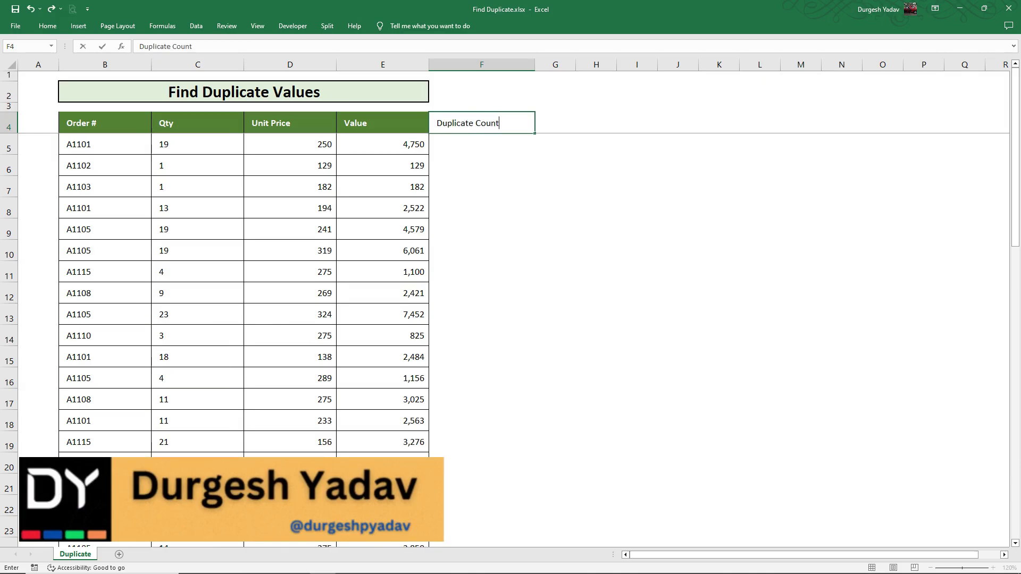
key(Return)
click(457, 122)
scroll(445, 227, down, 5)
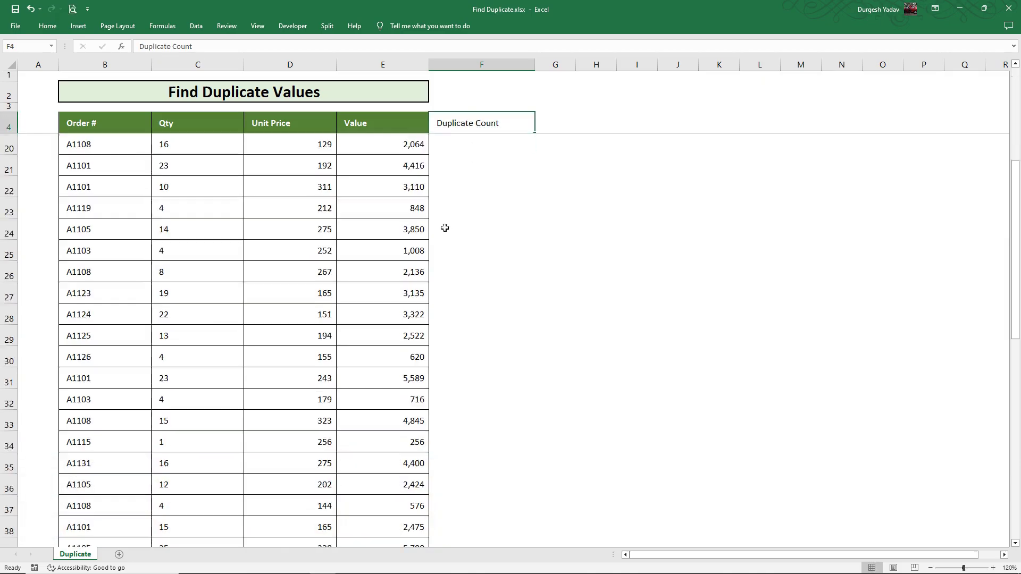
scroll(457, 287, down, 4)
scroll(469, 349, down, 4)
Step: Apply All Borders to the Duplicate Count column F4:F54
shift+click(467, 355)
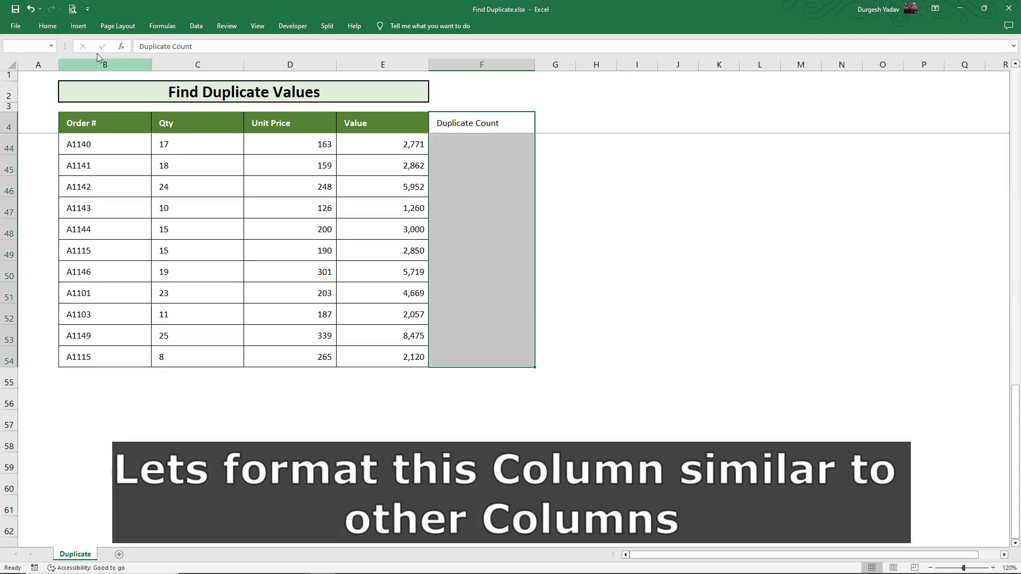
click(47, 26)
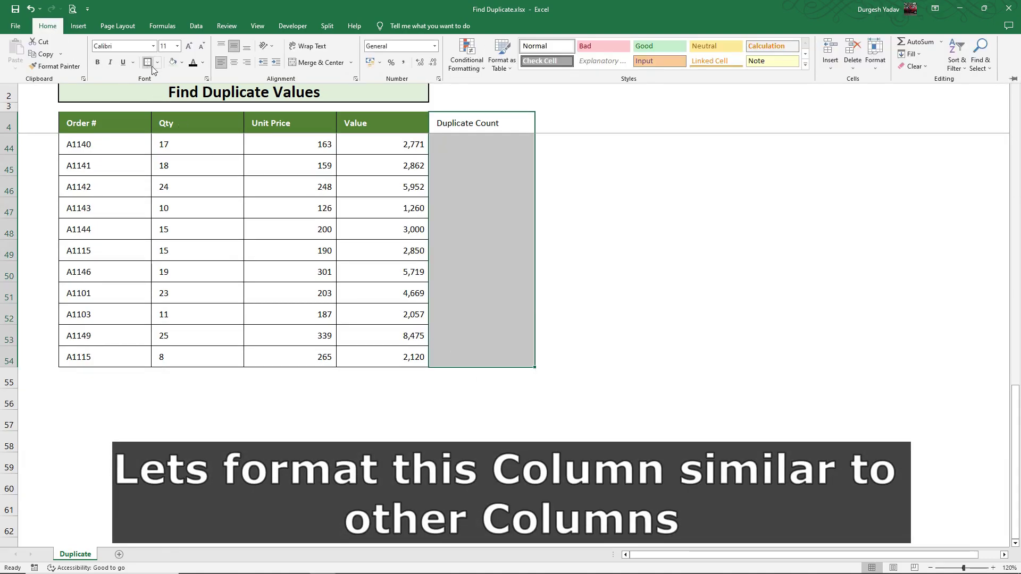
click(158, 62)
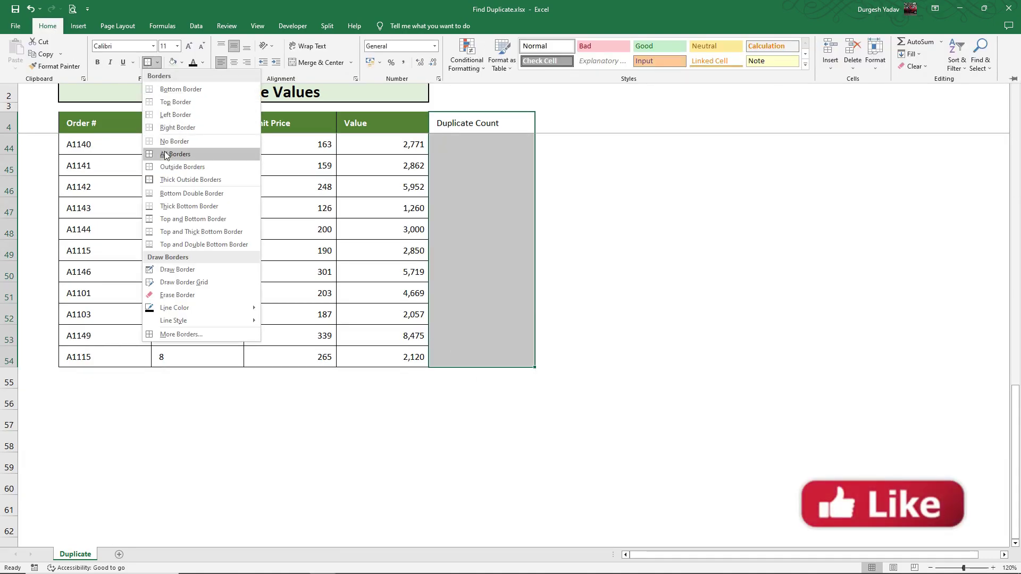
click(175, 145)
scroll(478, 159, up, 1)
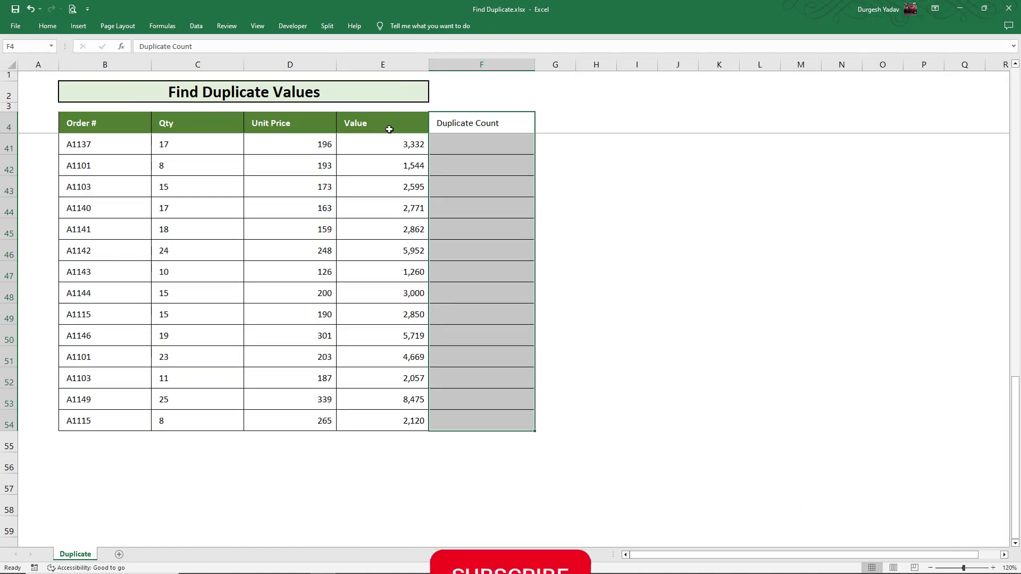
Step: Copy the Value heading's green header style onto F4 with Format Painter
click(388, 125)
click(47, 26)
click(56, 66)
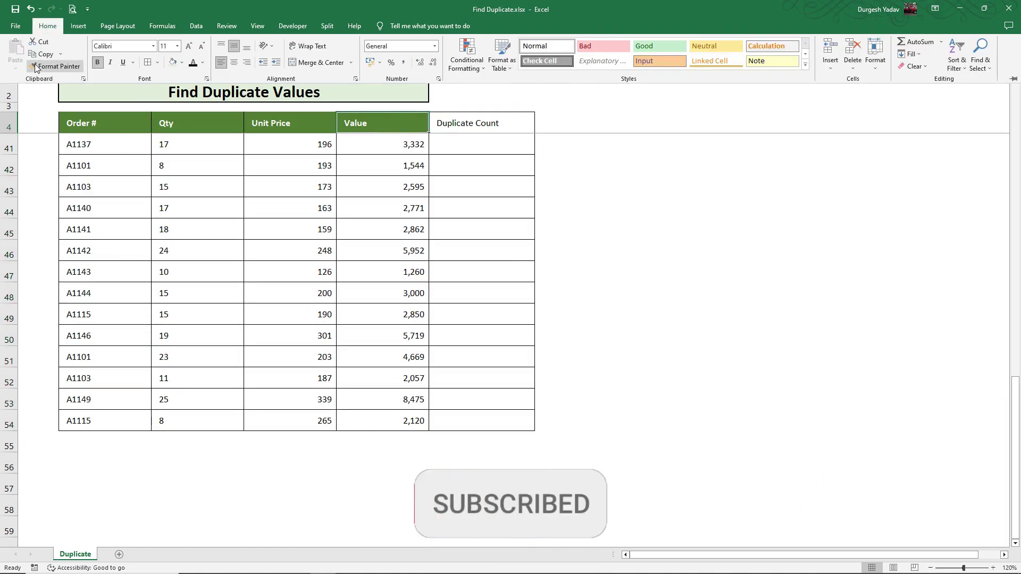
click(443, 120)
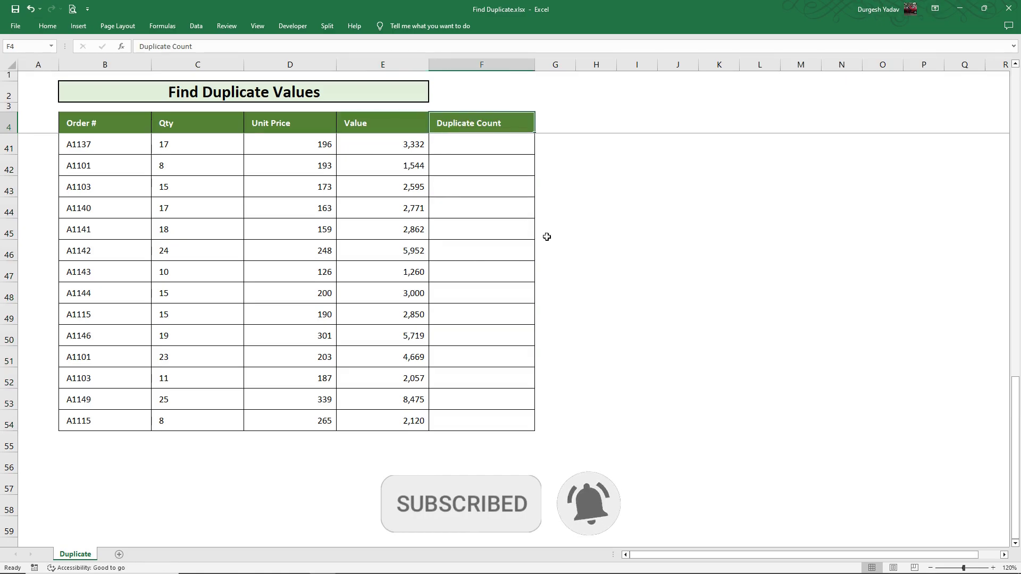
scroll(580, 235, up, 2)
scroll(565, 191, up, 9)
scroll(565, 190, up, 1)
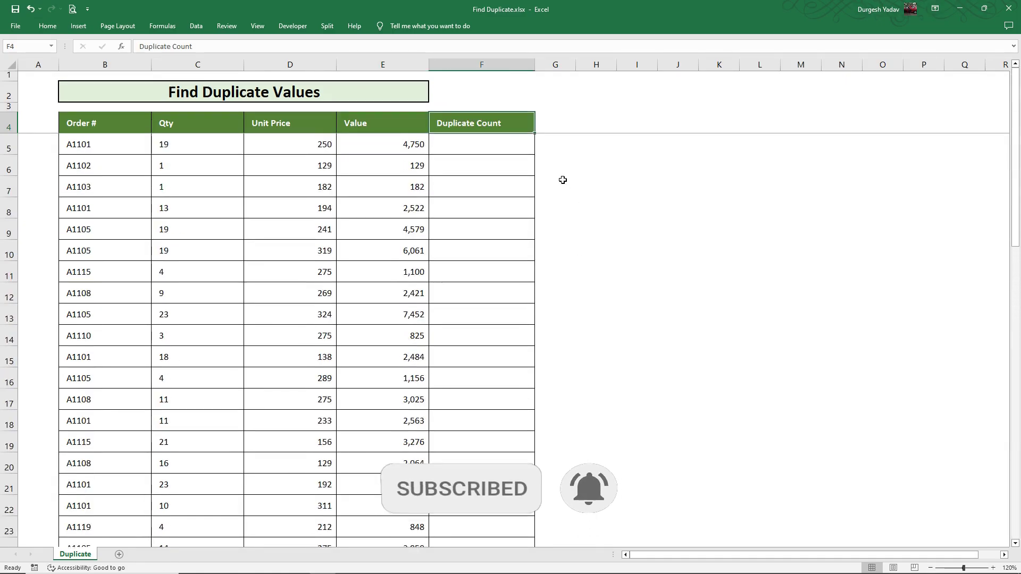
Step: Start a COUNTIF formula in cell F5
click(479, 145)
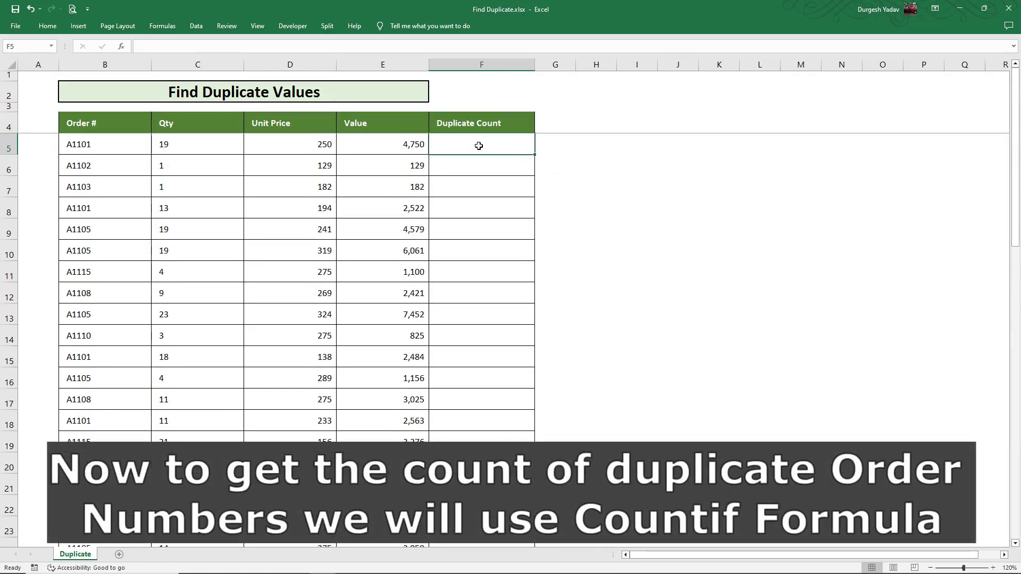
text(=cou)
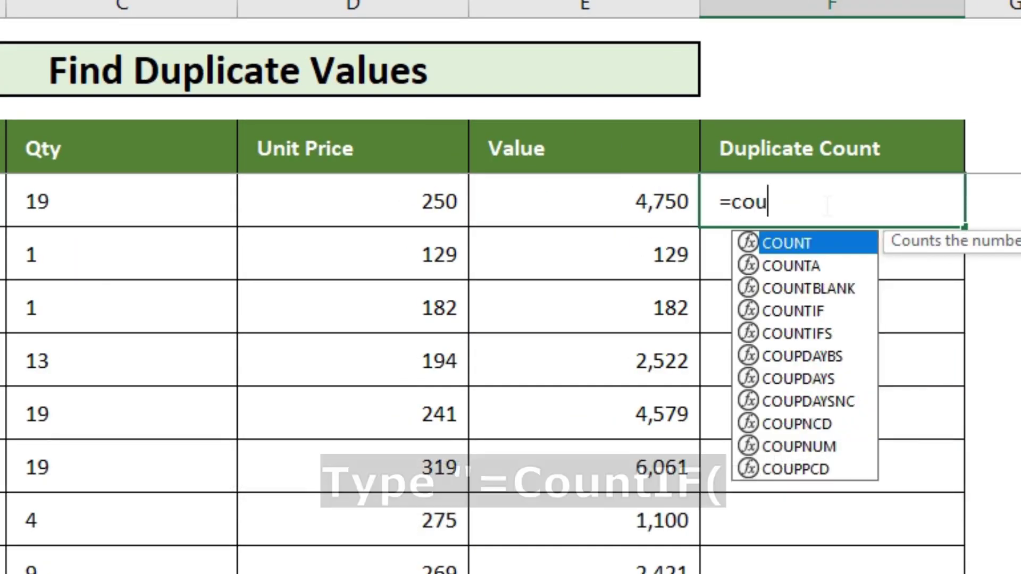
text(nt)
key(Down)
key(Down)
key(Down)
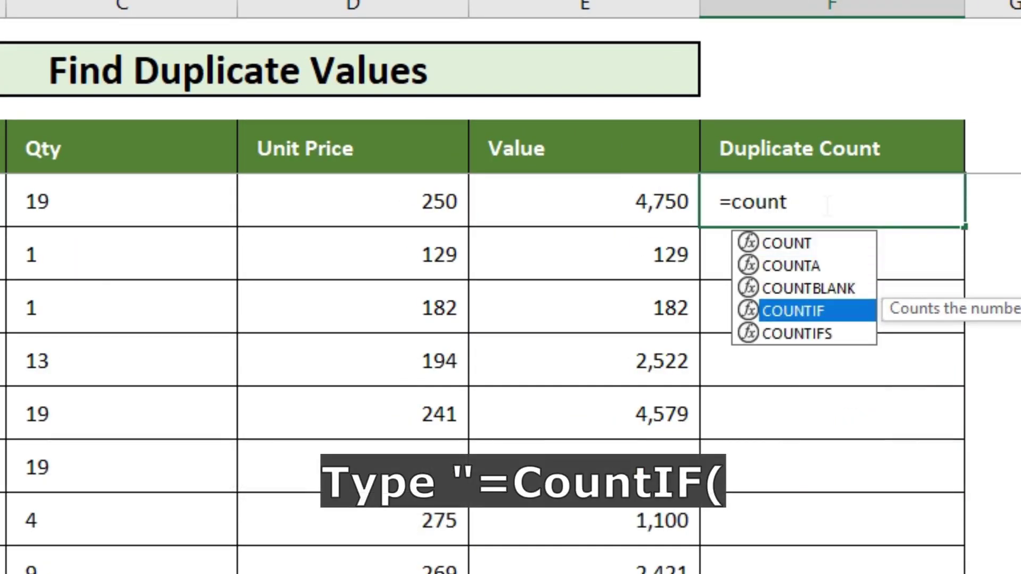
key(Tab)
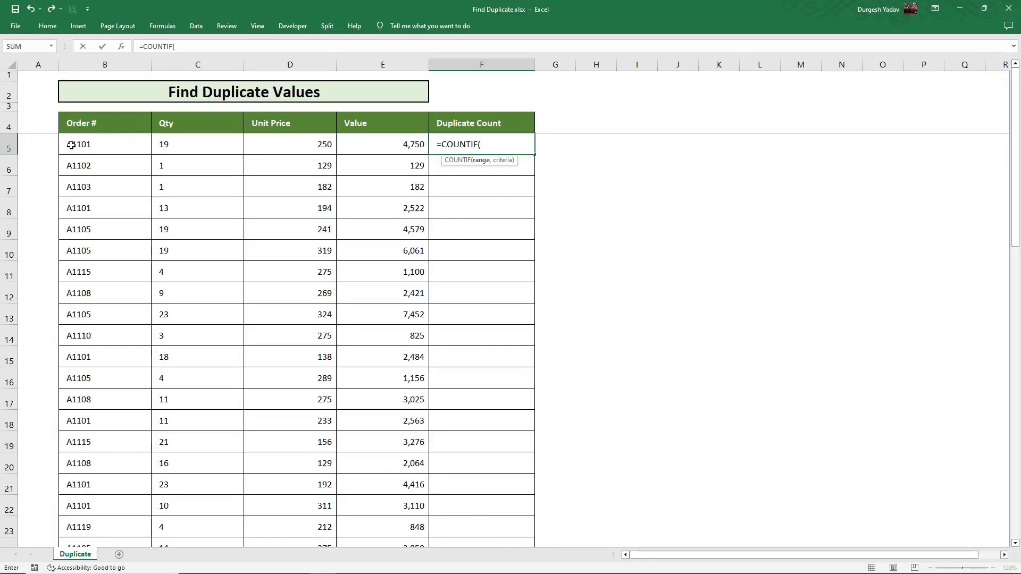
Step: Set the COUNTIF range to B5:B54 and lock it as $B$5:$B$54
click(71, 145)
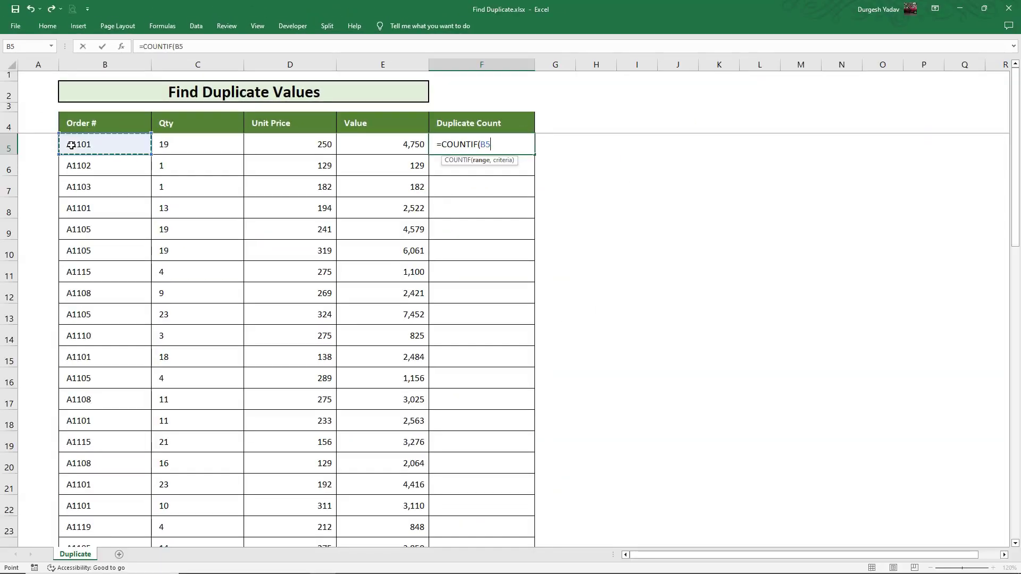
key(ctrl+shift+Down)
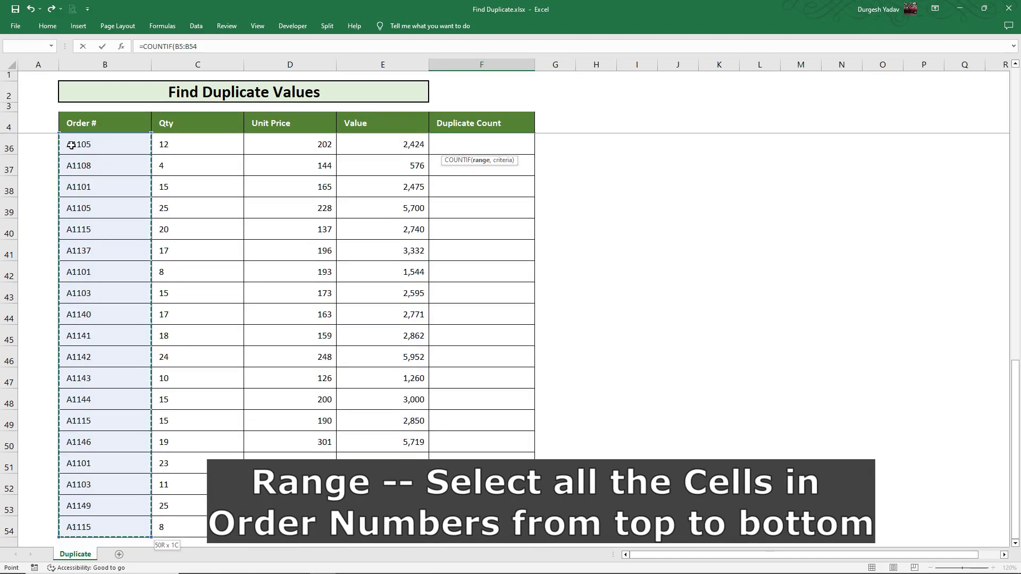
scroll(467, 270, up, 5)
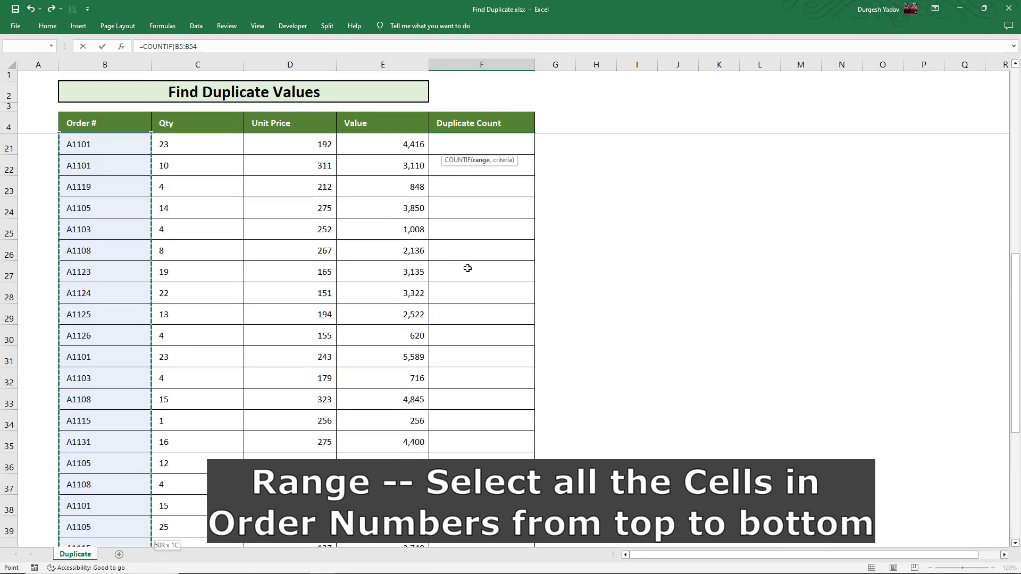
scroll(464, 255, up, 3)
scroll(415, 213, up, 3)
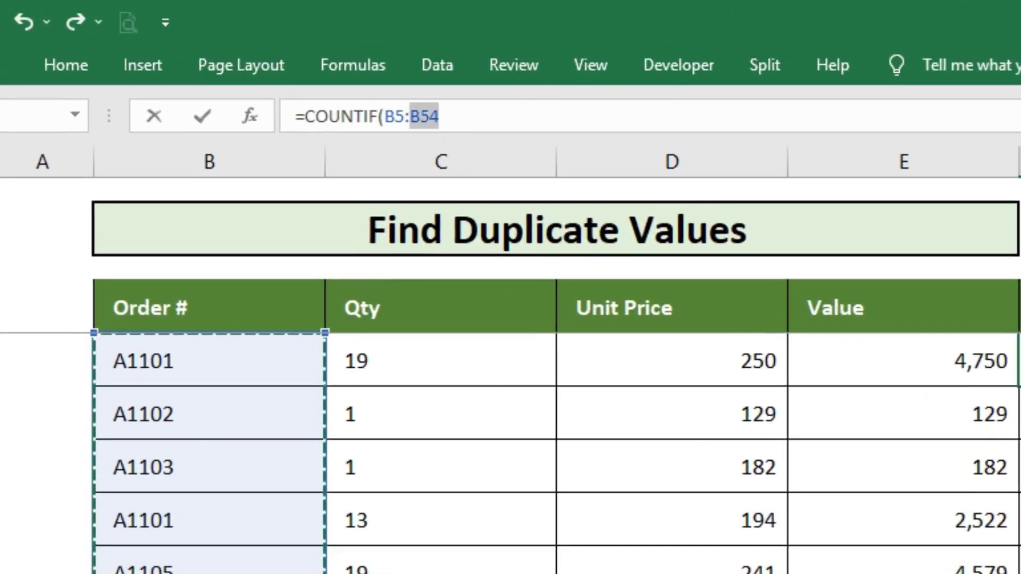
drag(409, 116, 387, 116)
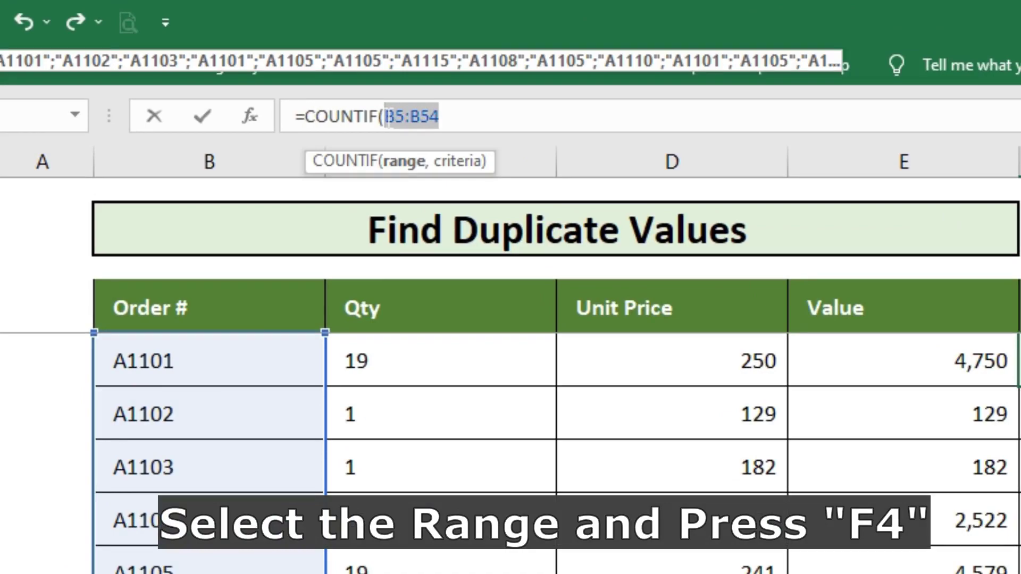
key(F4)
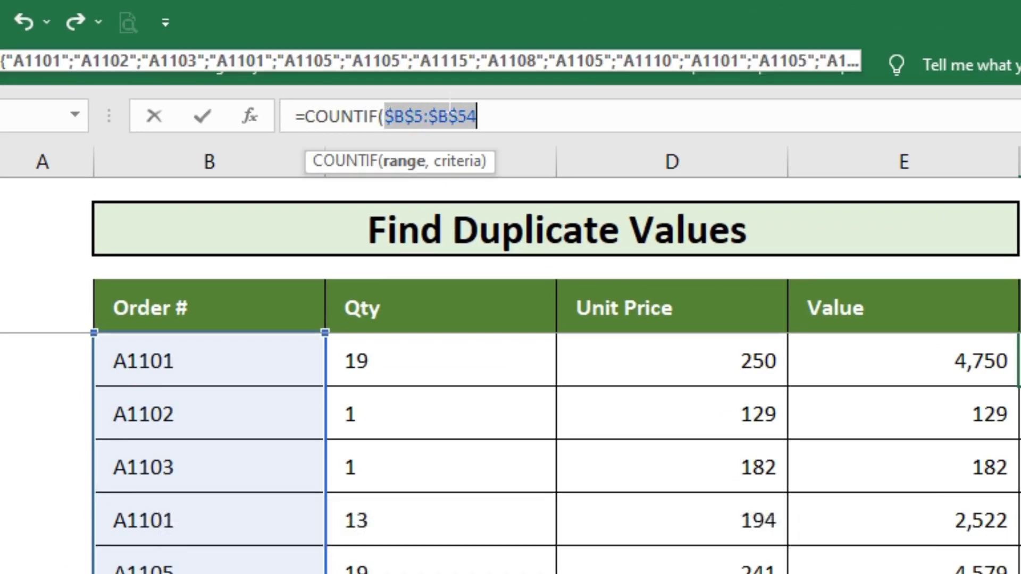
key(Right)
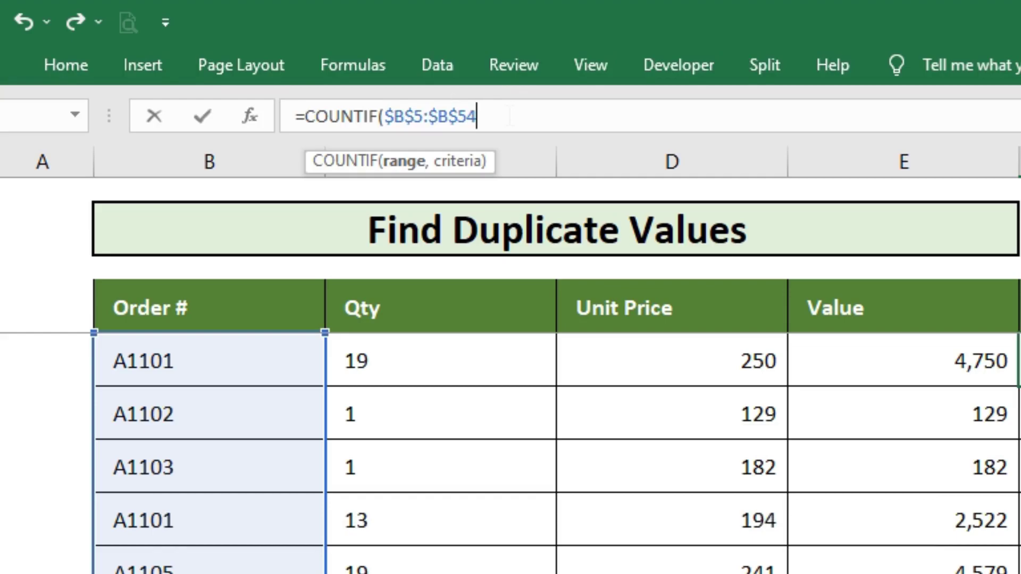
Step: Complete the formula as =COUNTIF($B$5:$B$54,B5), which returns 10 for A1101
text(,)
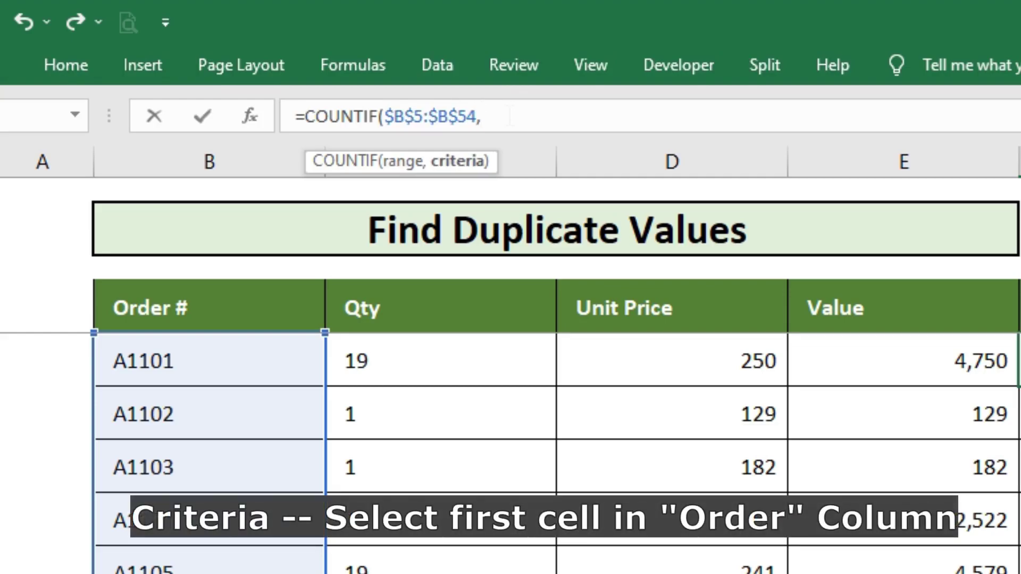
click(224, 361)
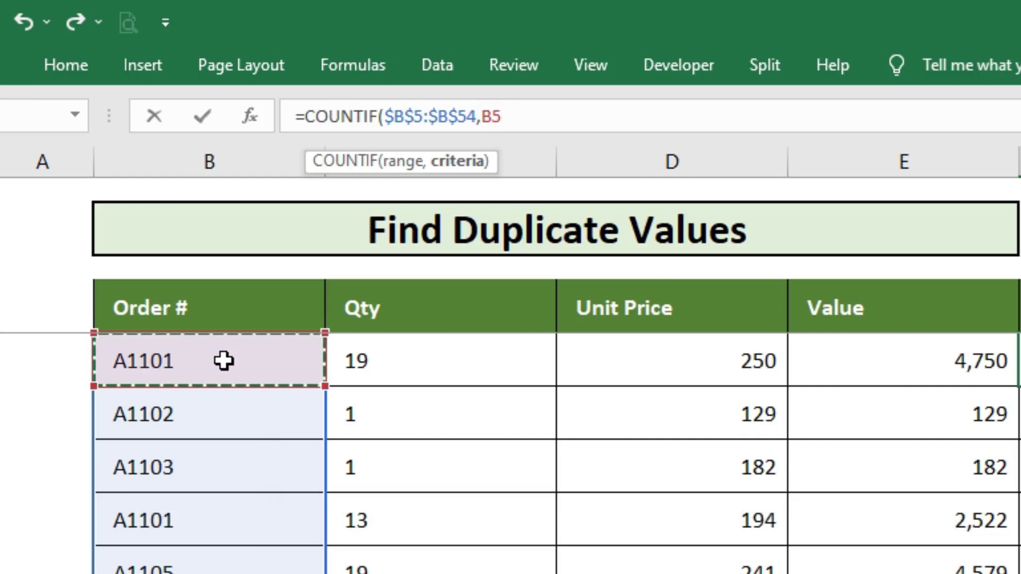
text())
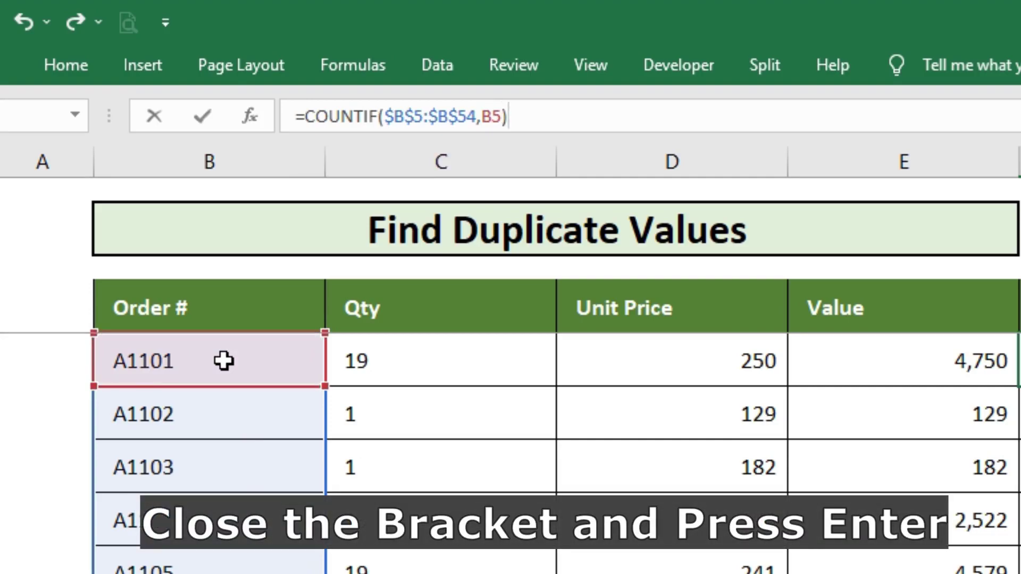
key(Return)
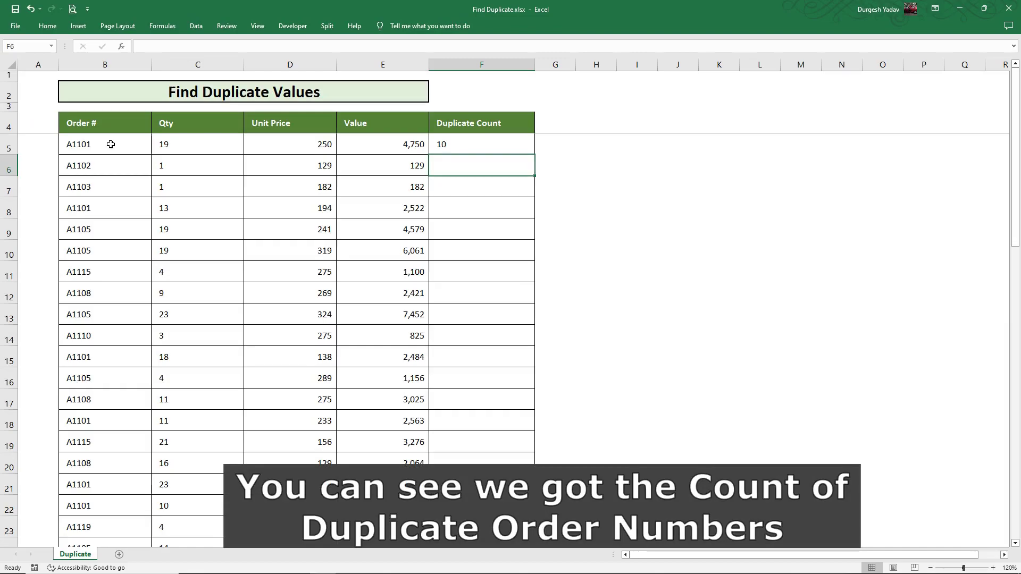
click(469, 145)
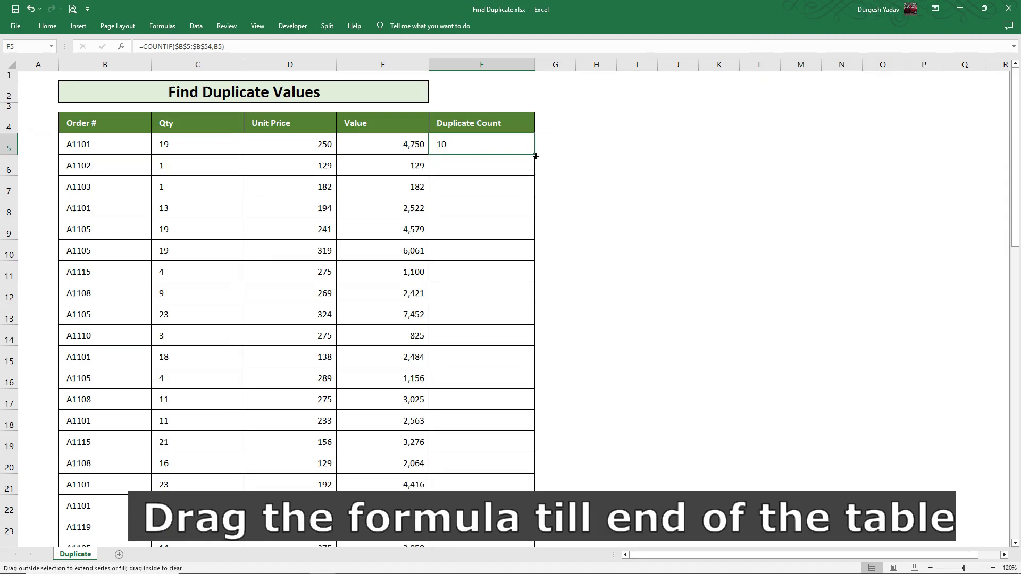
double_click(536, 155)
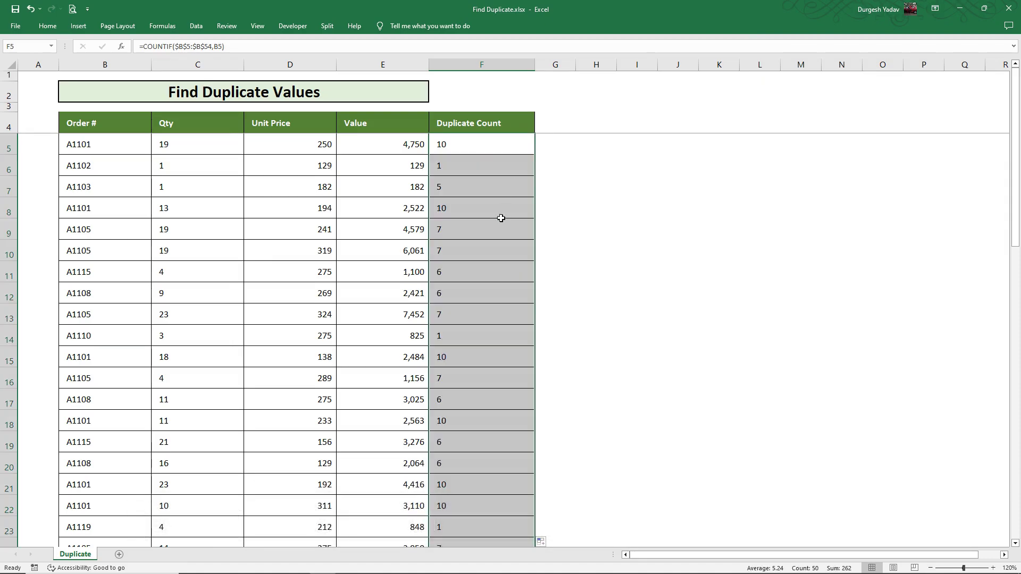
scroll(501, 218, down, 3)
scroll(500, 220, down, 1)
scroll(500, 223, down, 3)
scroll(498, 227, down, 2)
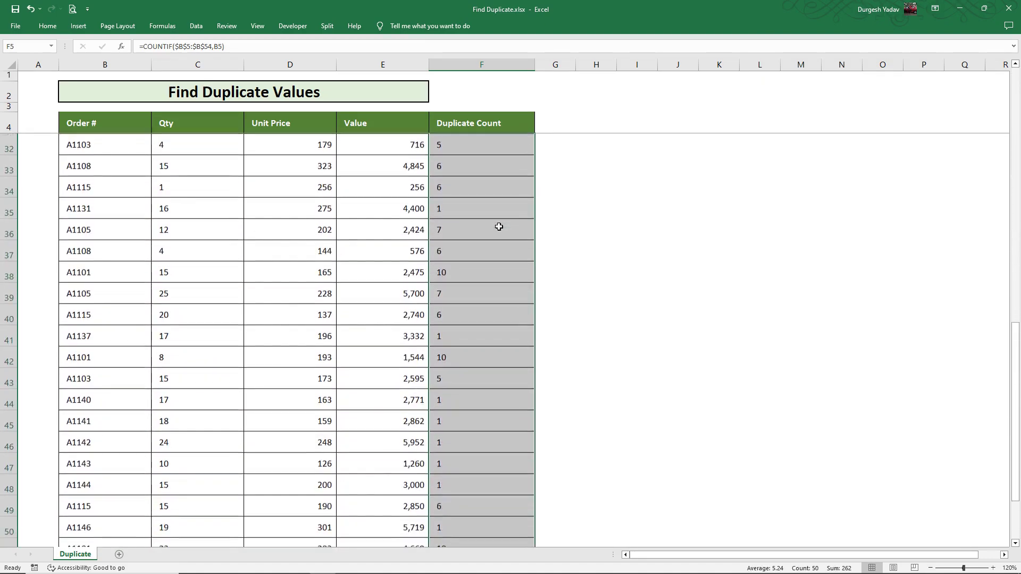
scroll(498, 227, down, 1)
scroll(499, 227, down, 2)
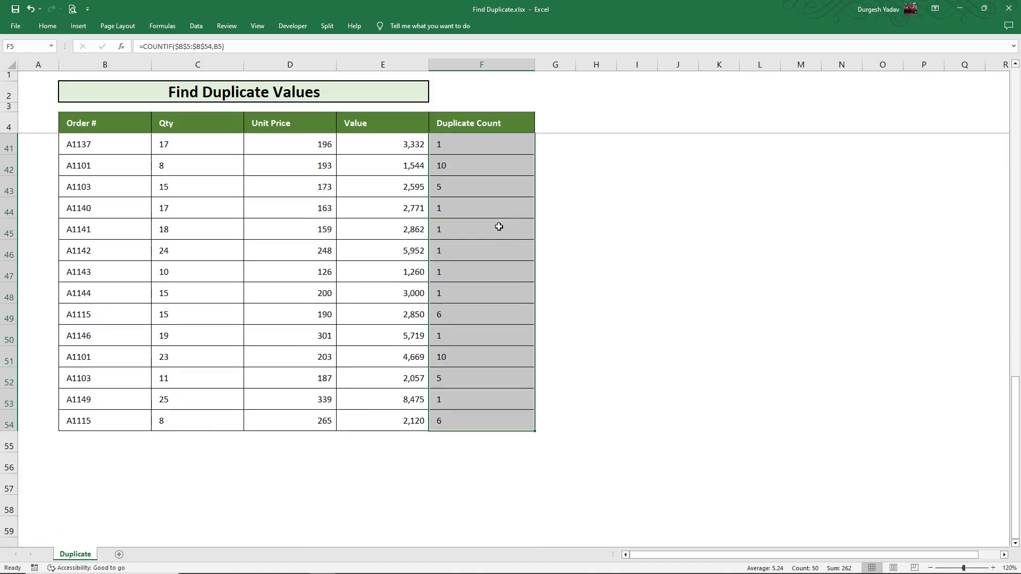
scroll(499, 226, up, 5)
scroll(499, 225, up, 4)
scroll(500, 218, up, 3)
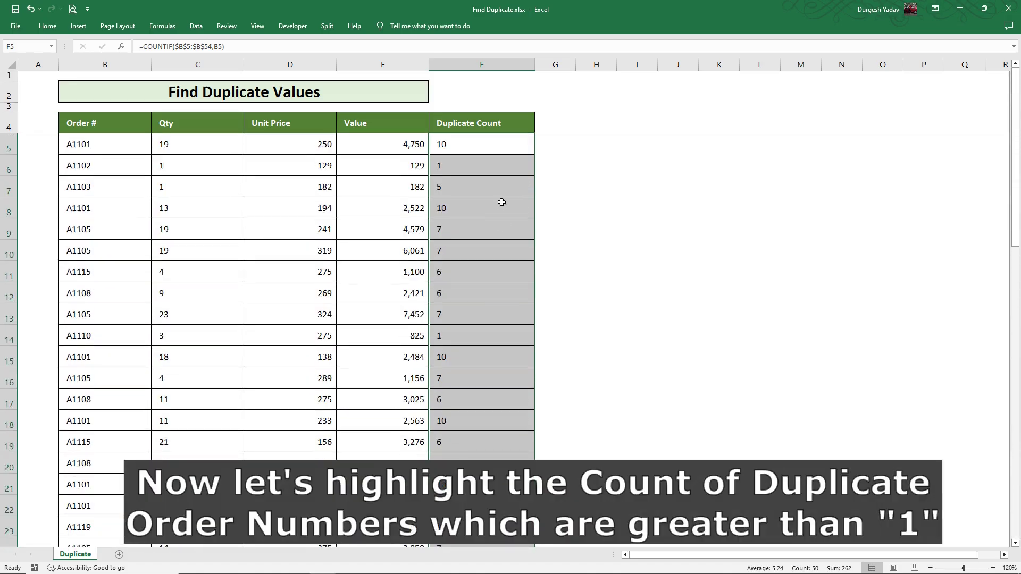
Step: Select the count cells F5 through F54
click(503, 143)
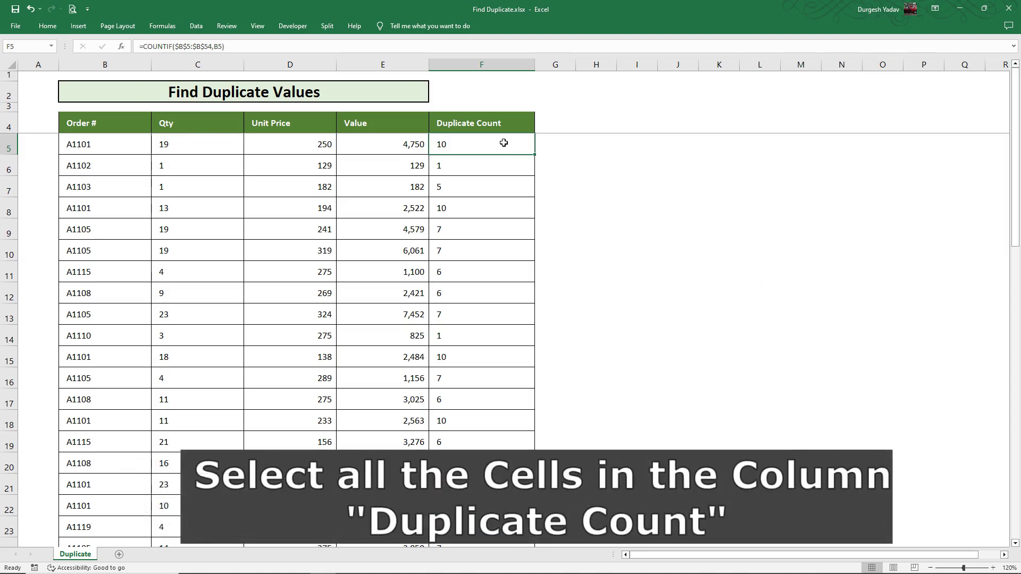
key(ctrl+shift+Down)
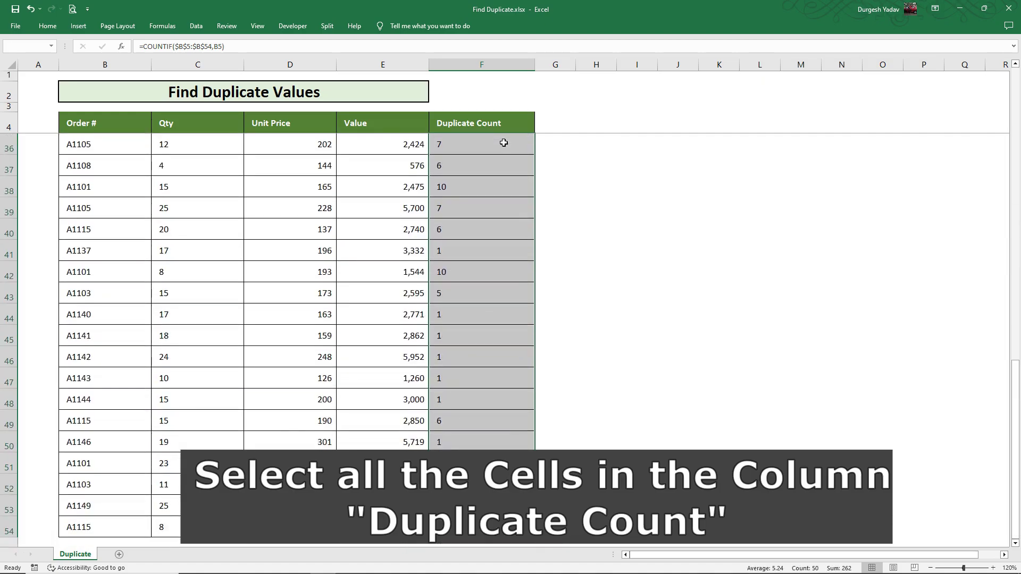
scroll(503, 143, up, 5)
scroll(502, 141, up, 5)
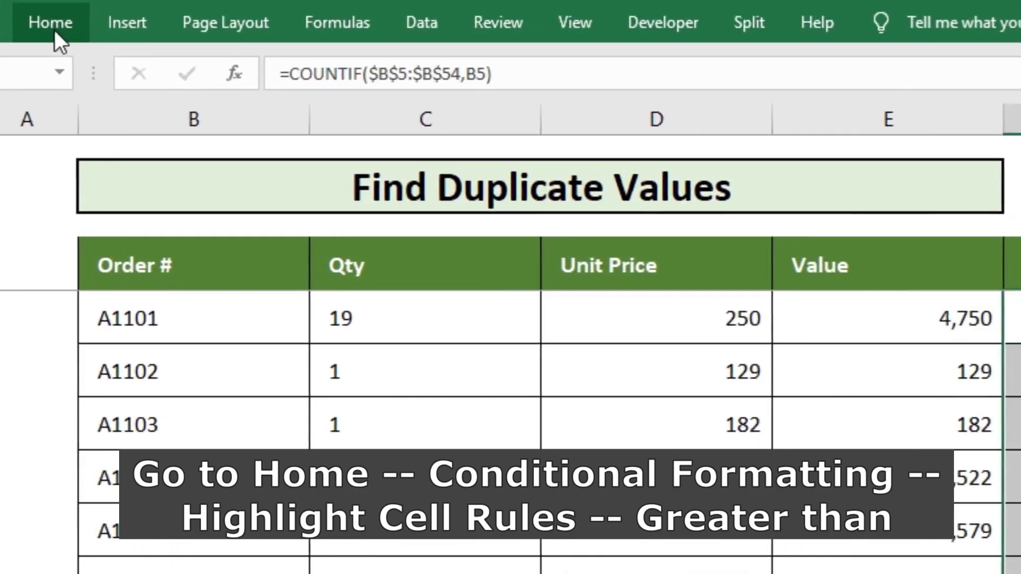
Step: Begin a Highlight Cells Greater Than conditional formatting rule on the selected counts
click(55, 31)
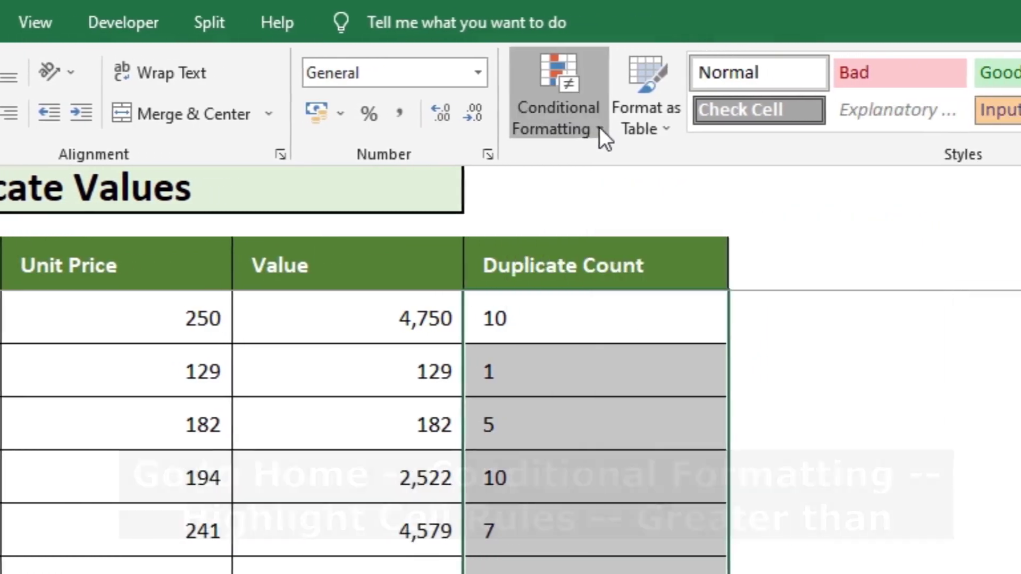
click(746, 131)
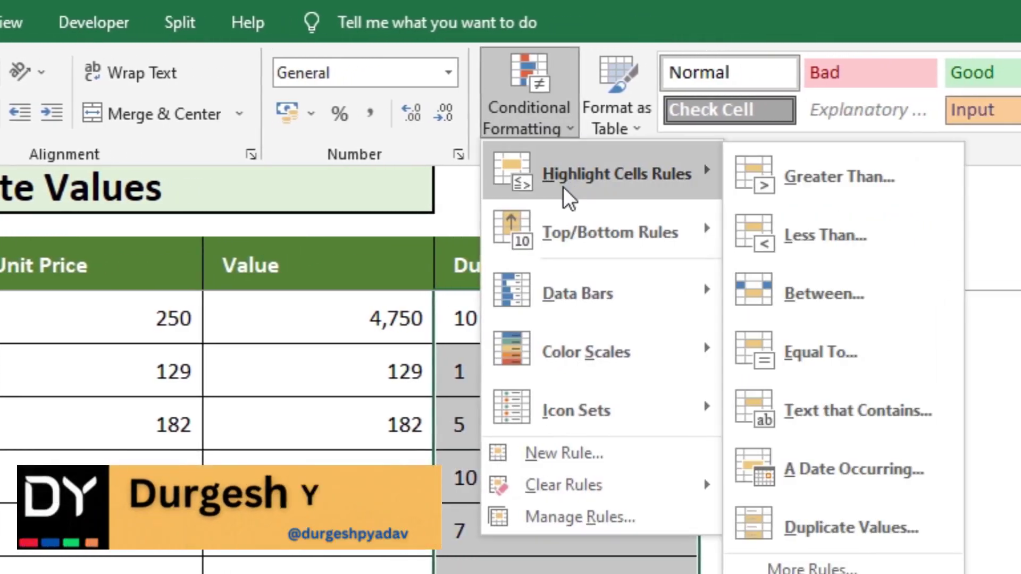
mouse_move(606, 174)
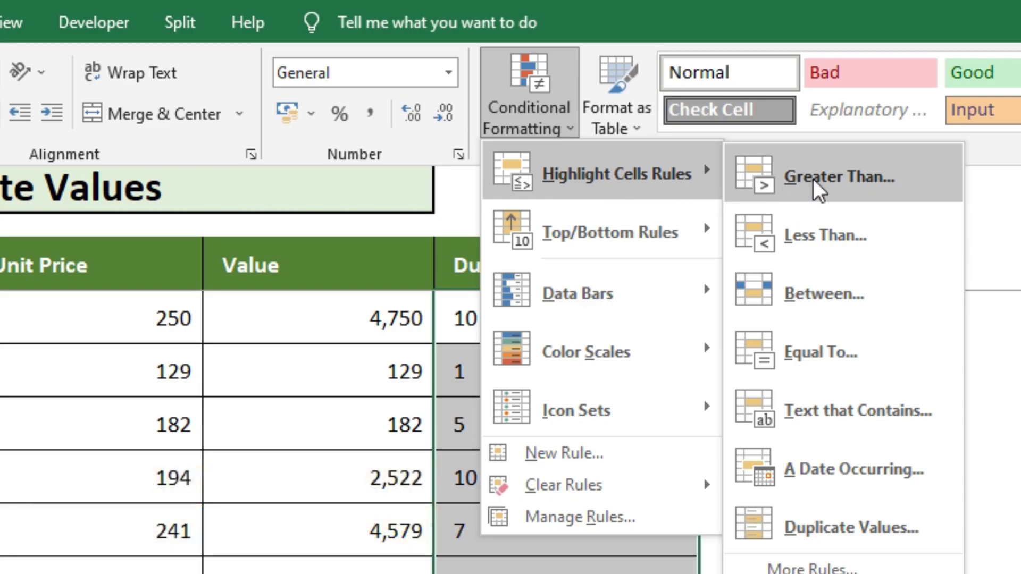
click(815, 181)
text(1)
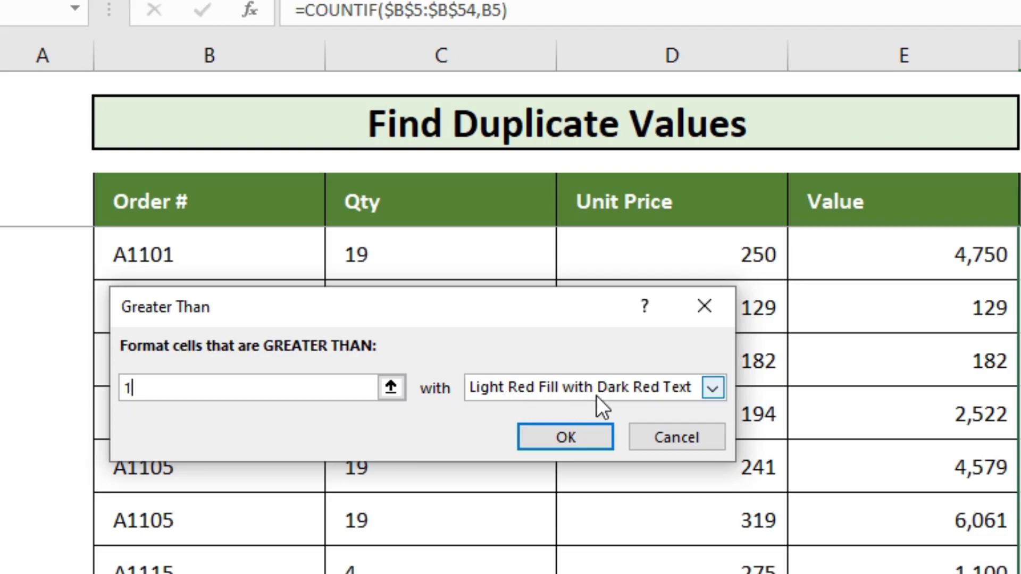
Step: Apply Light Red Fill with Dark Red Text to counts above 1, then deselect
click(712, 391)
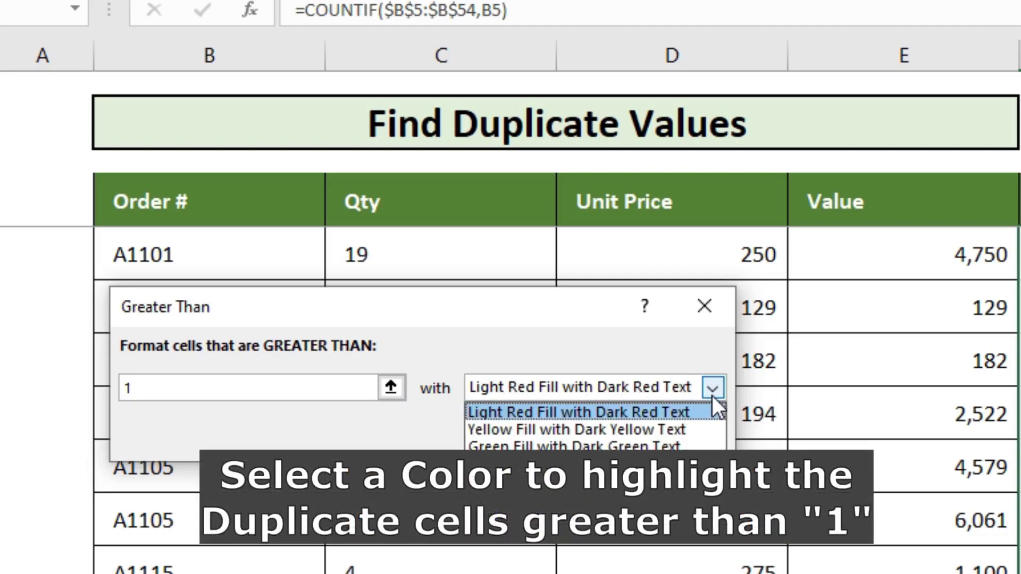
click(679, 387)
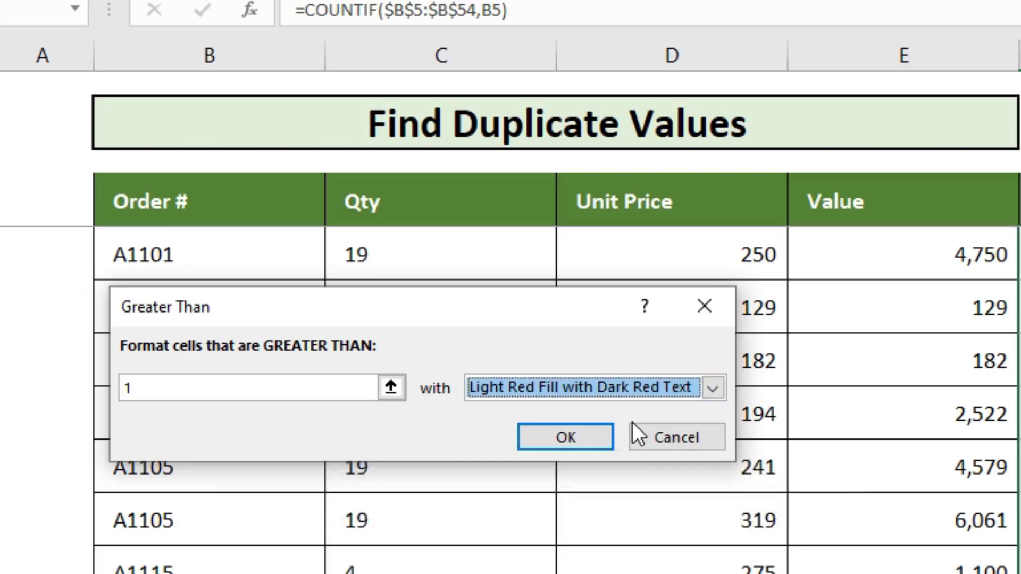
click(601, 438)
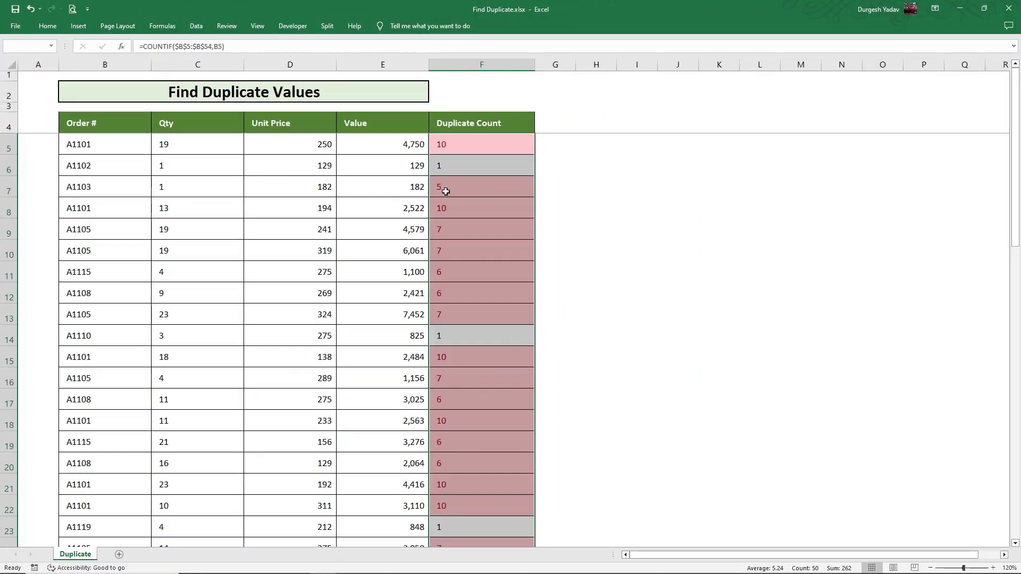
click(462, 187)
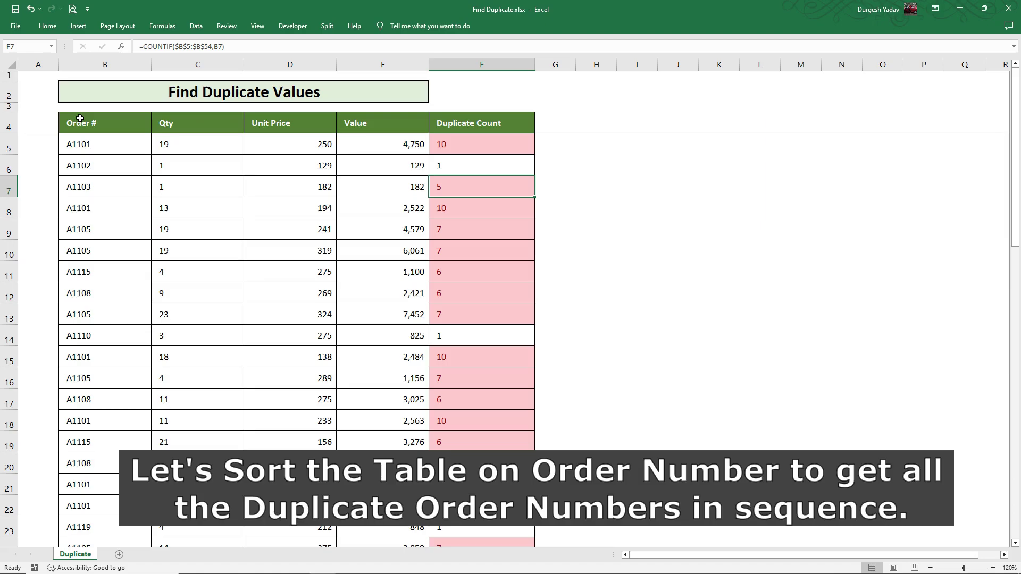
Step: Select the table range B4:F54, including the header row
click(80, 118)
scroll(353, 166, down, 1)
scroll(353, 166, down, 3)
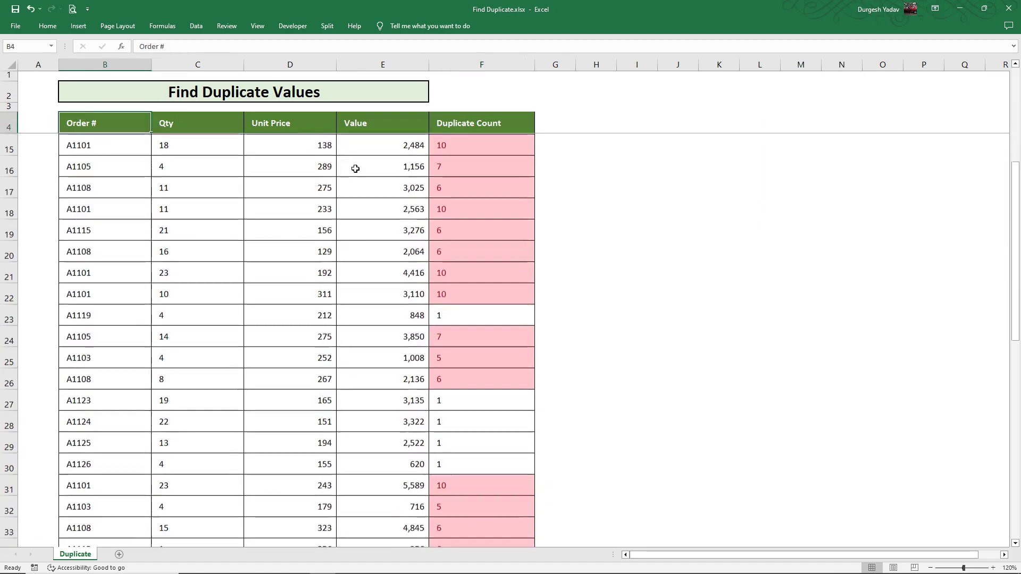
scroll(353, 167, down, 8)
scroll(356, 168, down, 4)
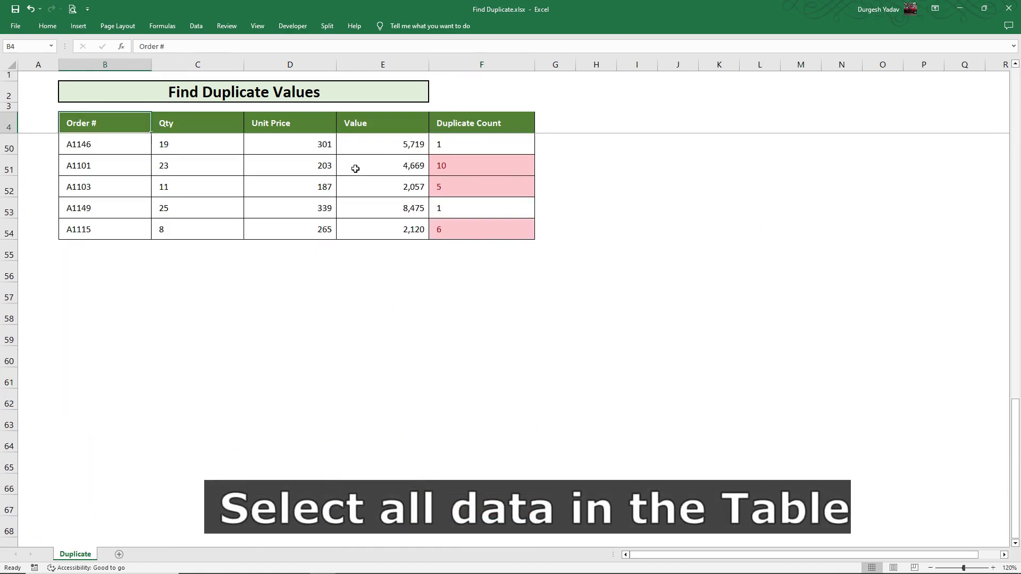
shift+click(492, 229)
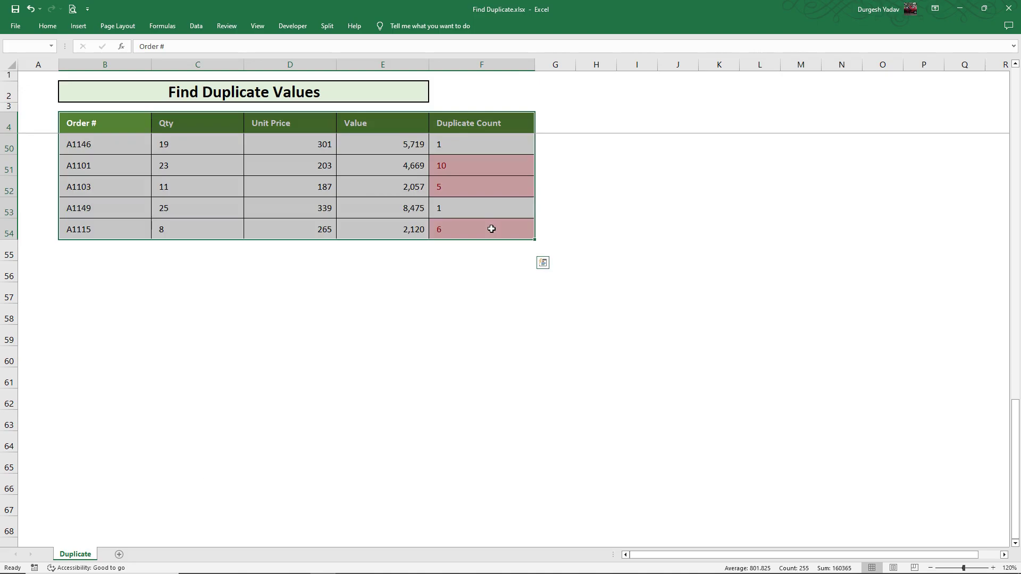
scroll(491, 229, up, 1)
scroll(491, 228, up, 5)
scroll(490, 228, up, 5)
scroll(489, 228, up, 4)
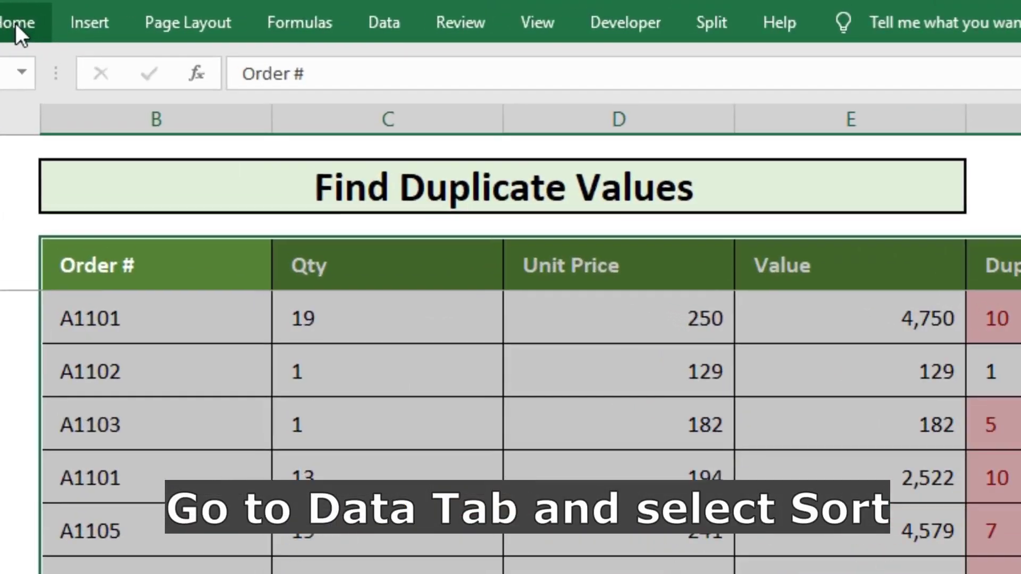
Step: Sort the table by Order # on cell values, A to Z
click(203, 27)
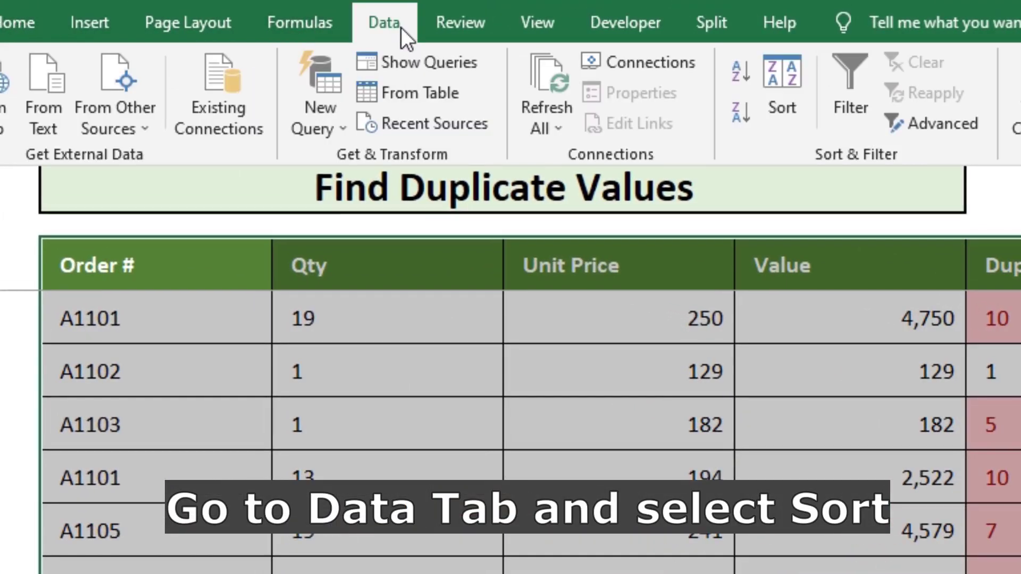
click(786, 106)
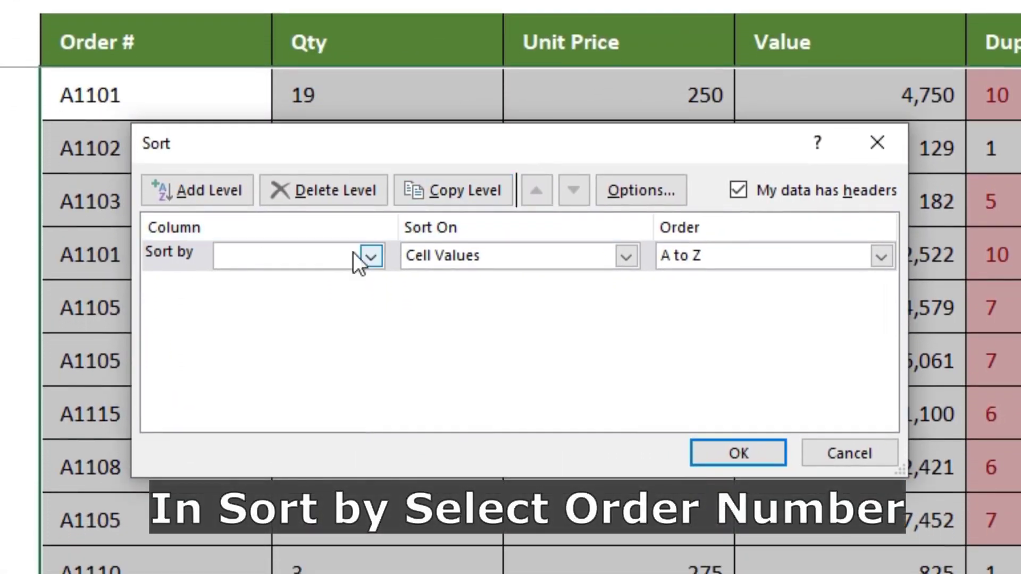
click(353, 252)
click(304, 274)
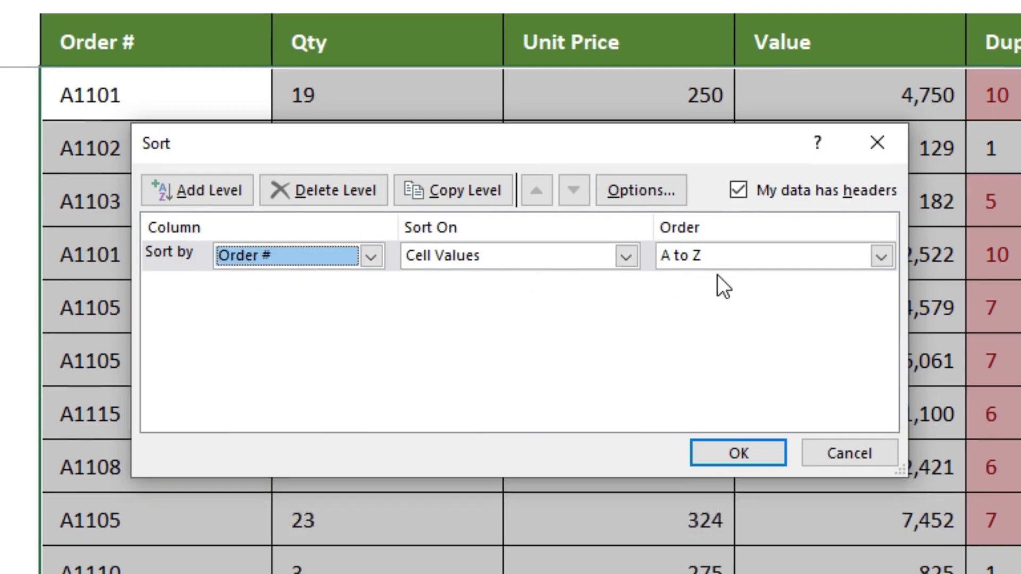
click(727, 450)
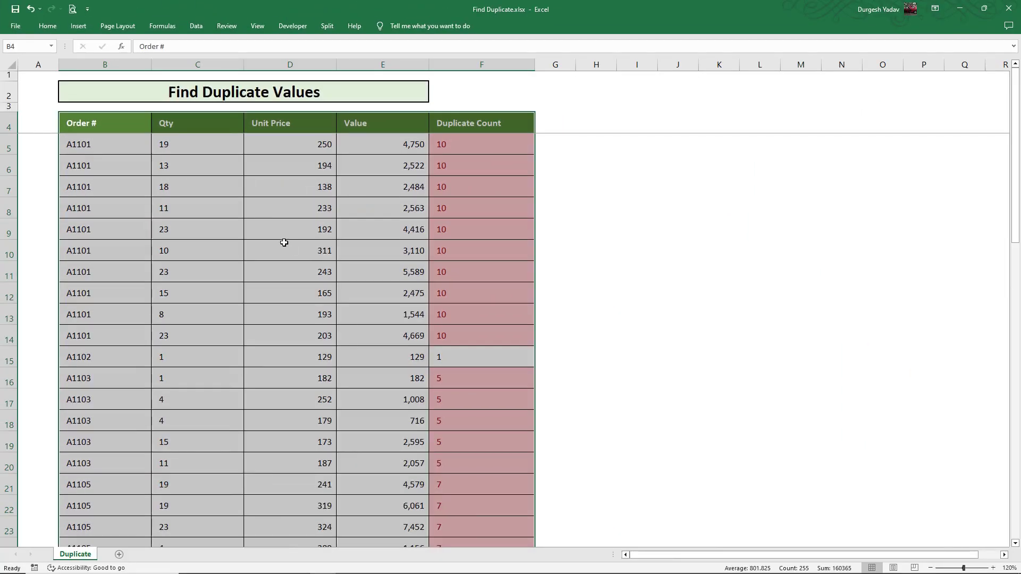
click(124, 146)
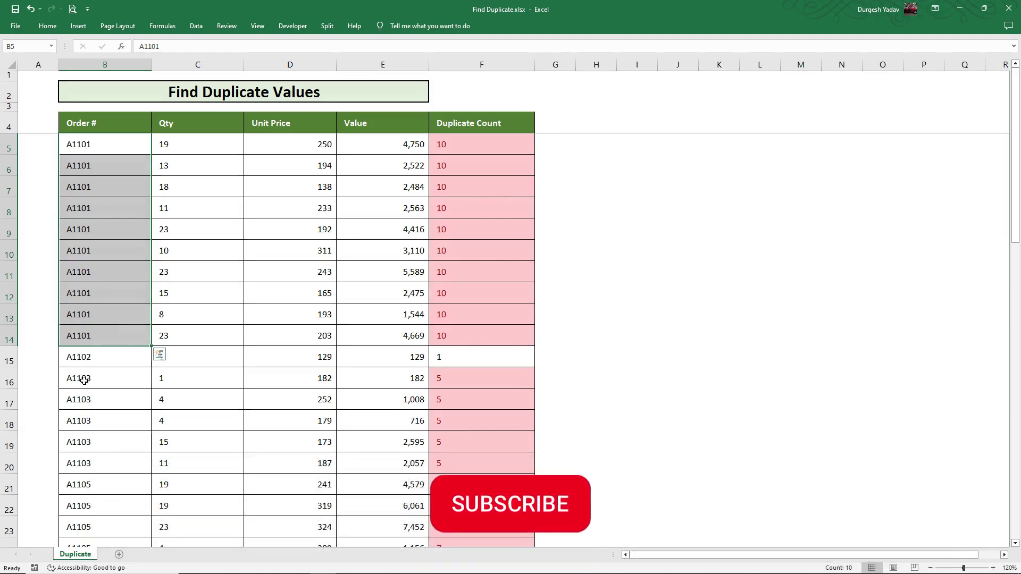
drag(84, 381, 439, 463)
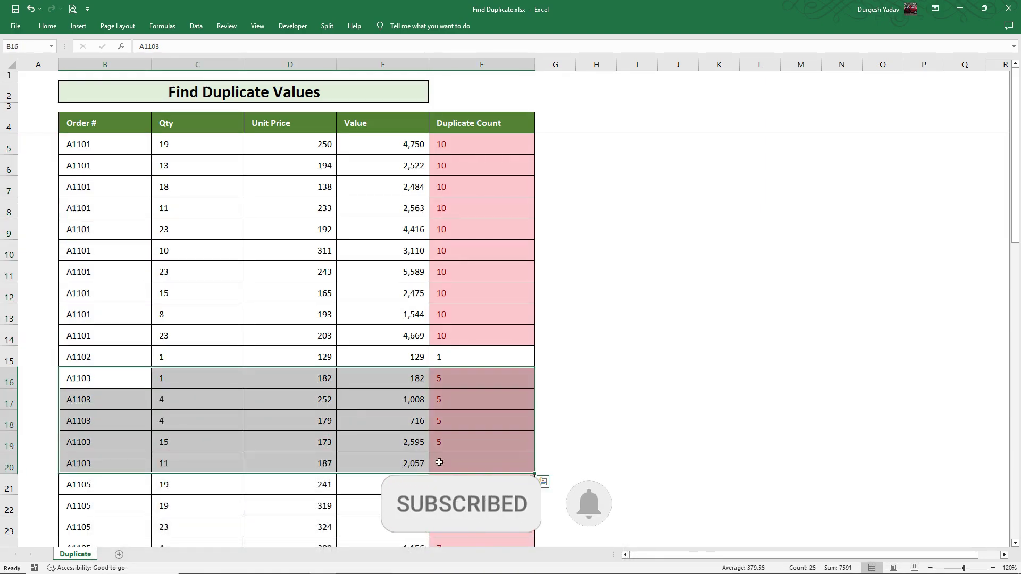
scroll(251, 419, down, 4)
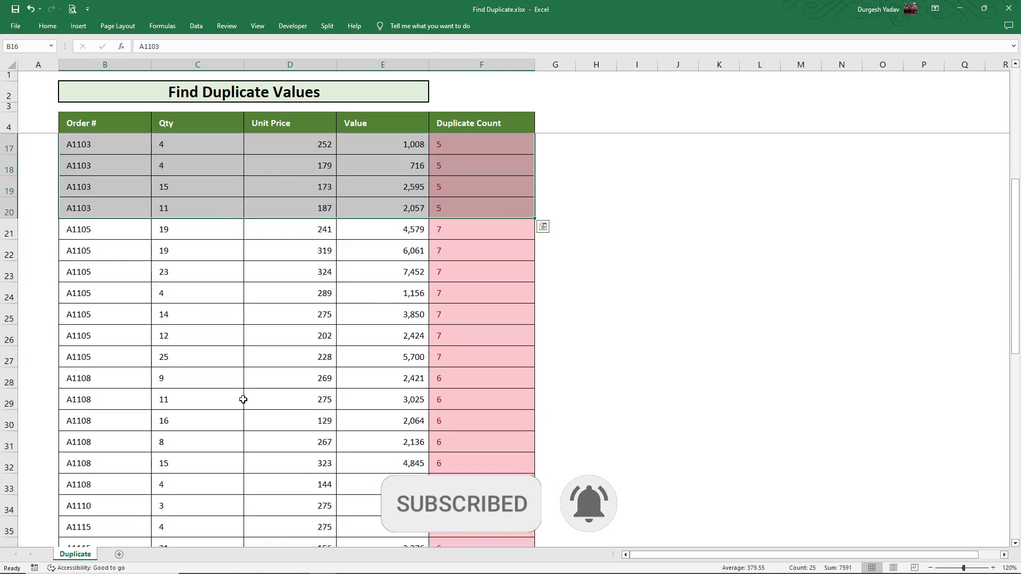
mouse_move(97, 232)
mouse_down()
mouse_move(298, 187)
mouse_move(471, 352)
mouse_up()
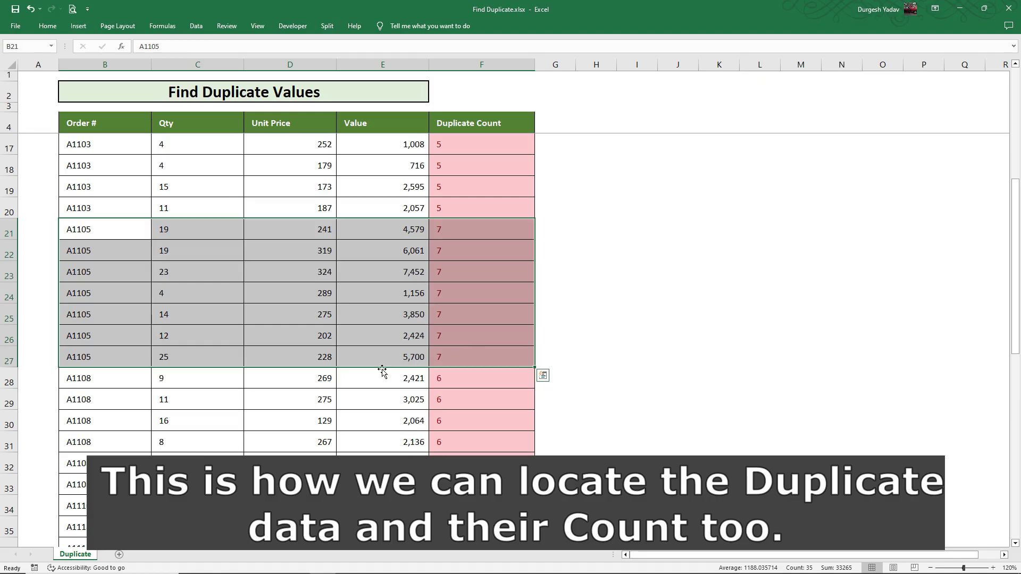
drag(110, 374, 472, 463)
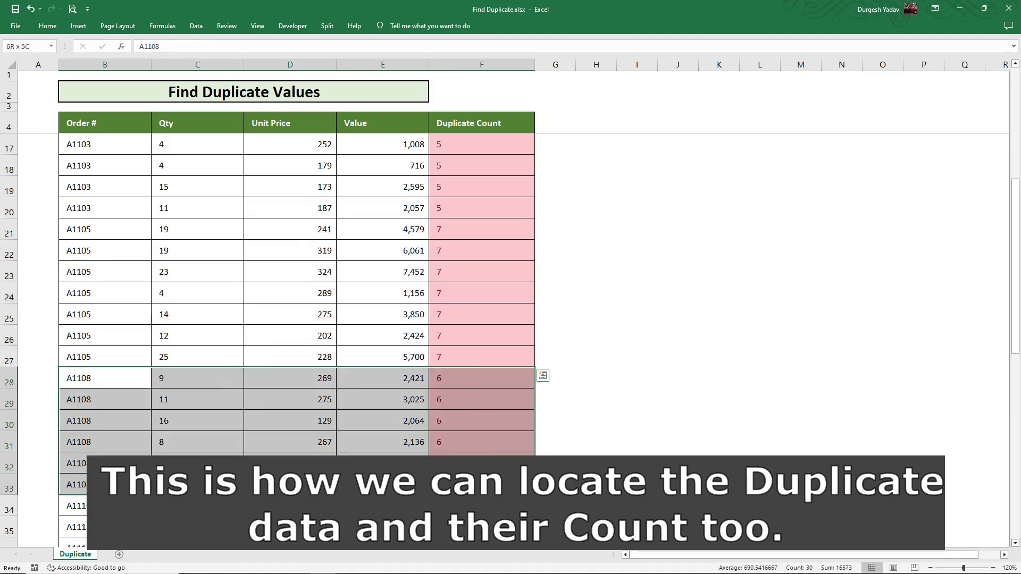
scroll(322, 405, down, 3)
scroll(319, 399, down, 1)
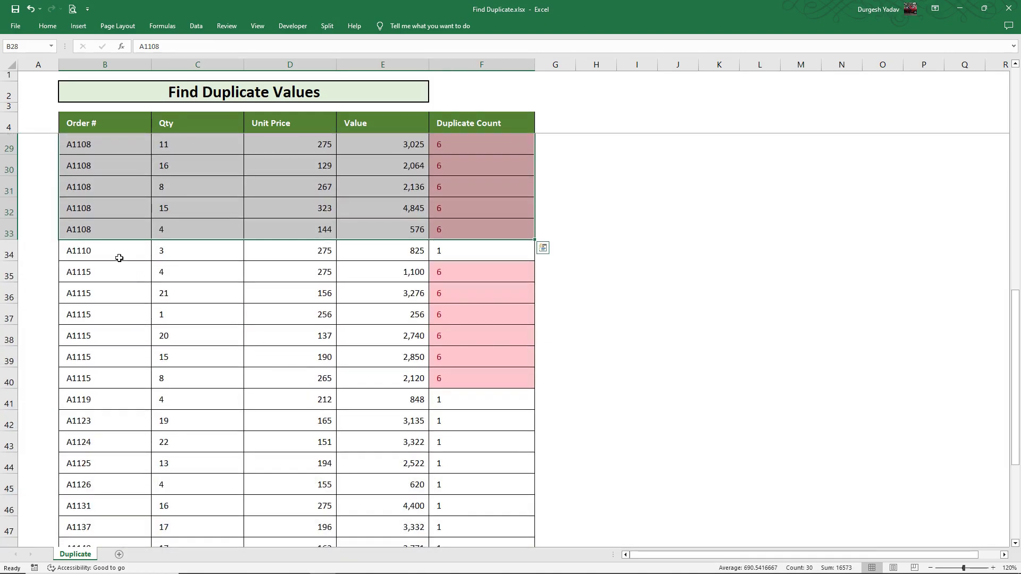
drag(113, 270, 481, 375)
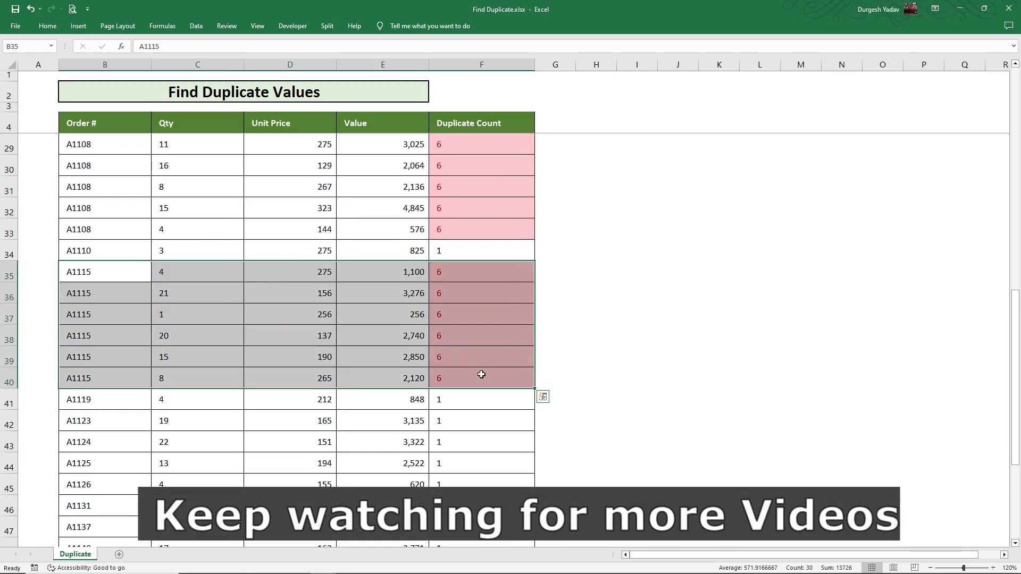
scroll(475, 375, down, 4)
scroll(476, 376, up, 9)
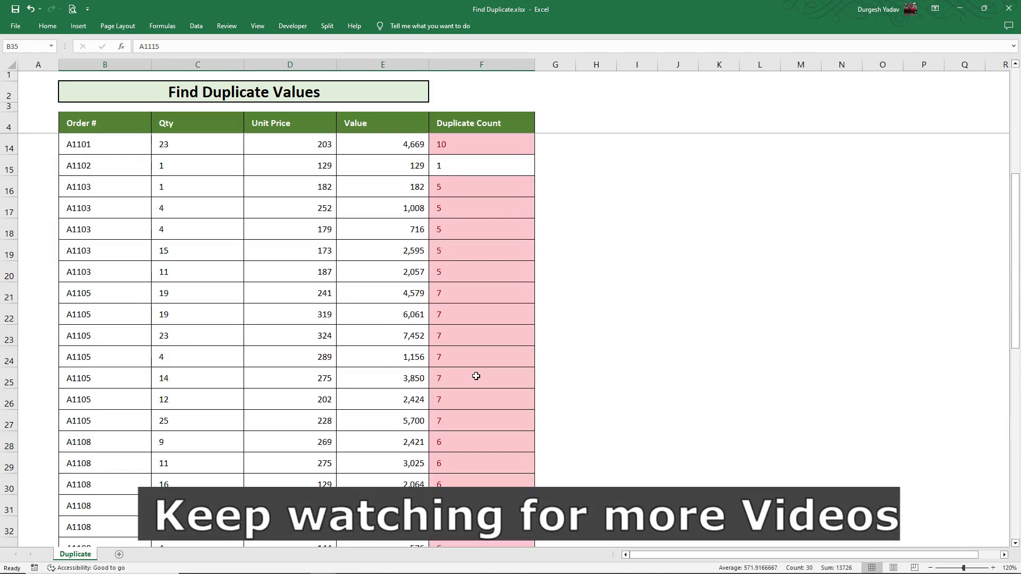
scroll(475, 376, up, 3)
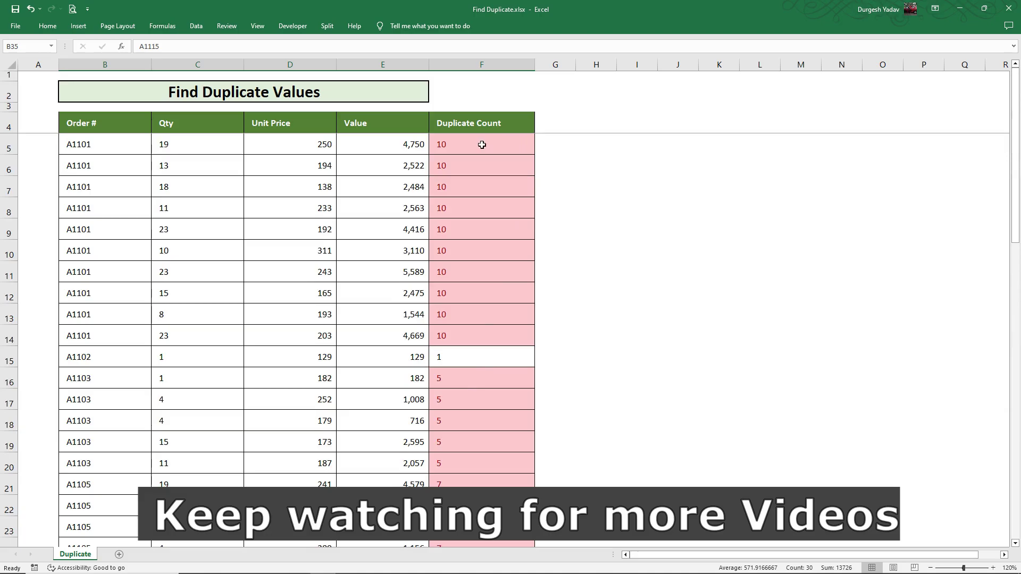